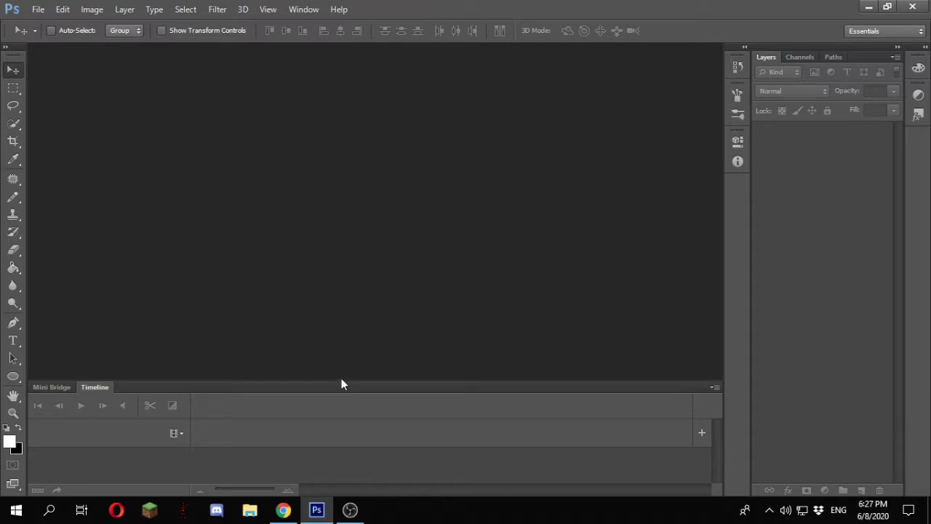
# - Open the File menu, then dismiss it without choosing a command
pyautogui.click(38, 8)
pyautogui.click(404, 181)
# - Create a new blank document, which ends up as a 720×1280 portrait canvas
pyautogui.click(30, 9)
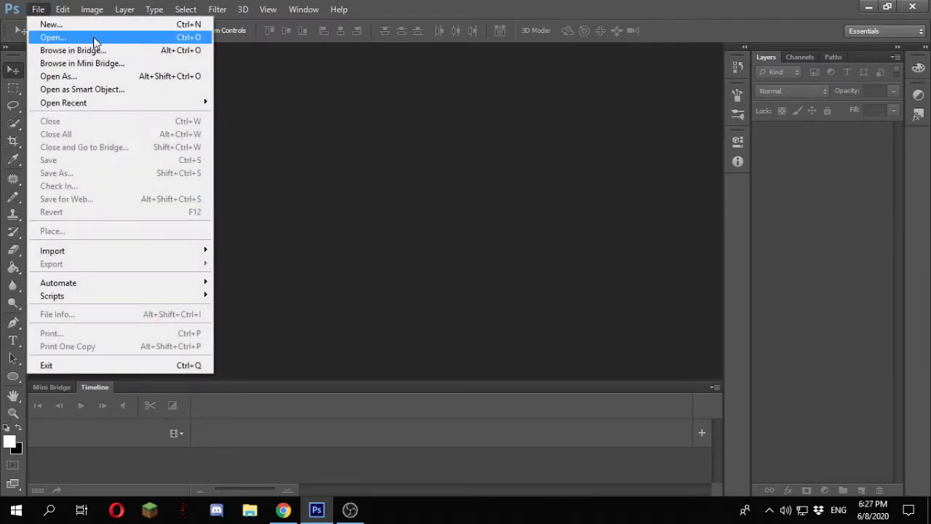
pyautogui.click(102, 26)
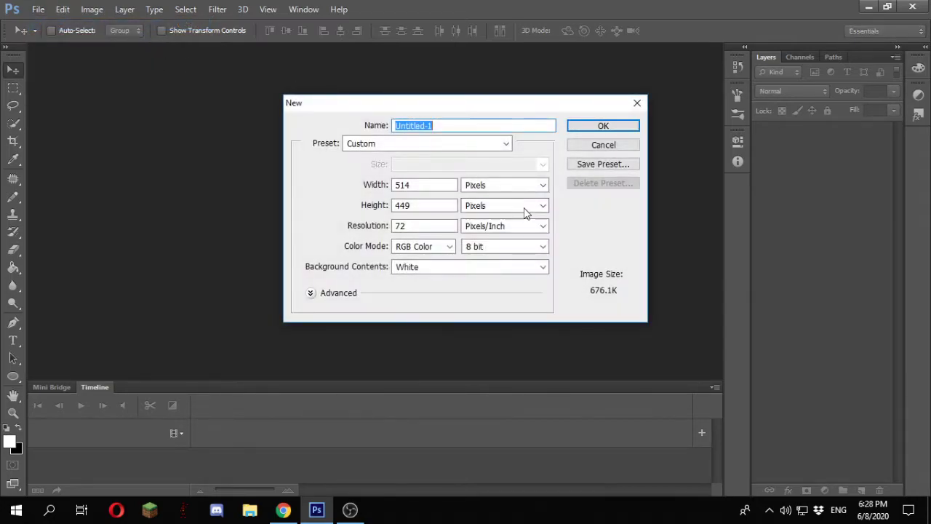
pyautogui.moveTo(450, 184); pyautogui.dragTo(200, 178)
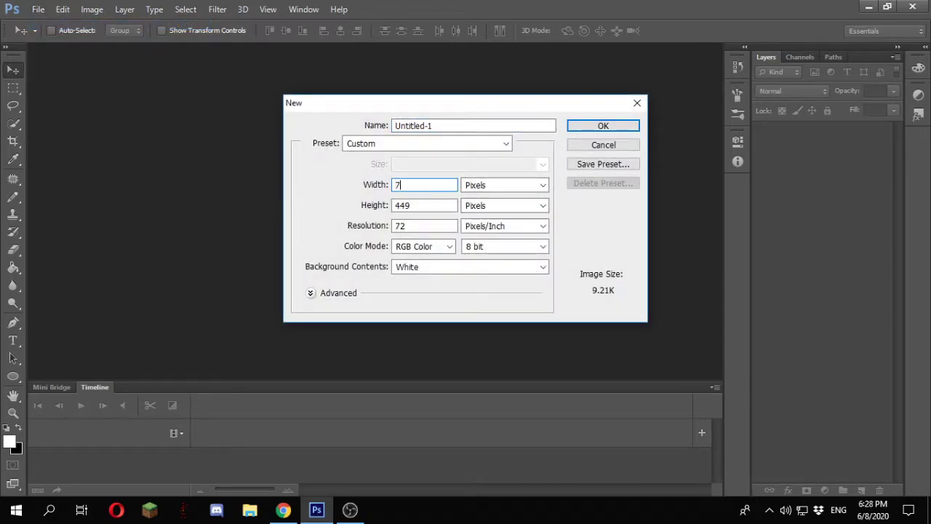
pyautogui.press('Tab')
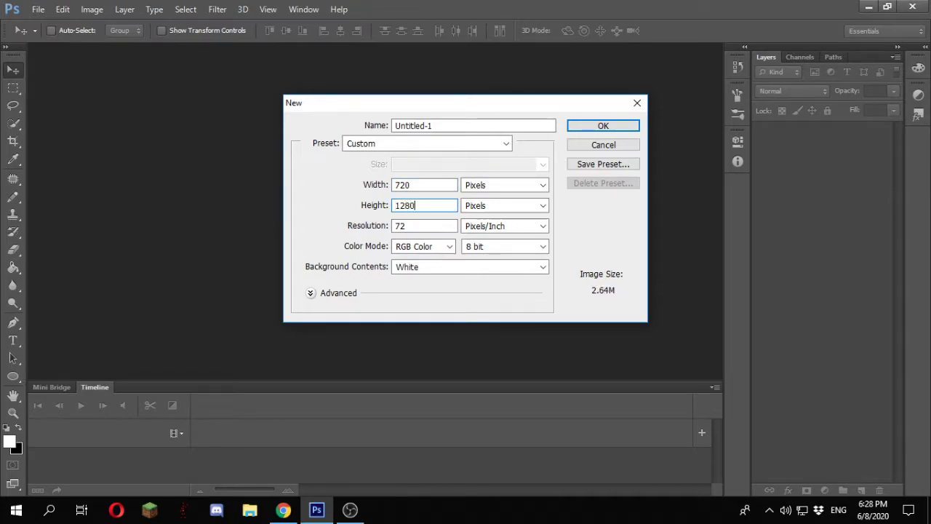
pyautogui.click(588, 128)
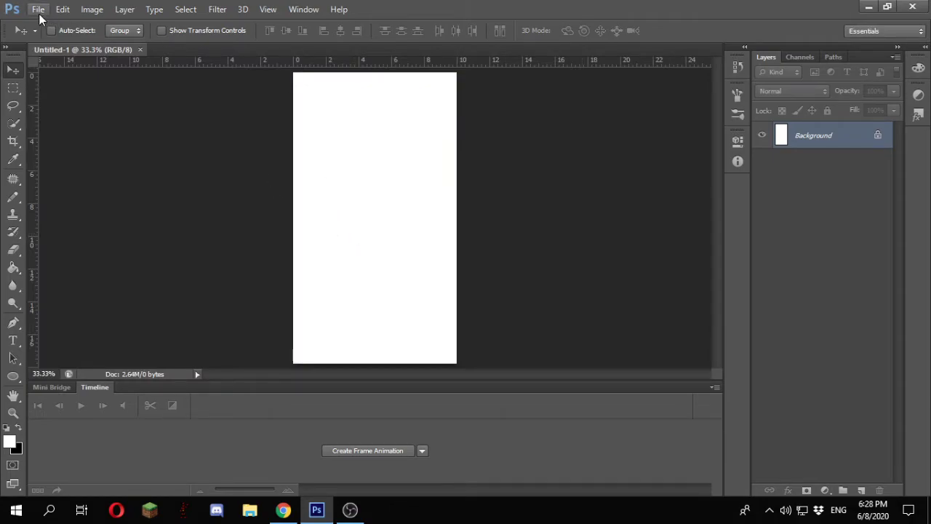
# - Create a 1280×720 pixel white document and close the portrait Untitled-1 tab
pyautogui.click(40, 13)
pyautogui.click(102, 23)
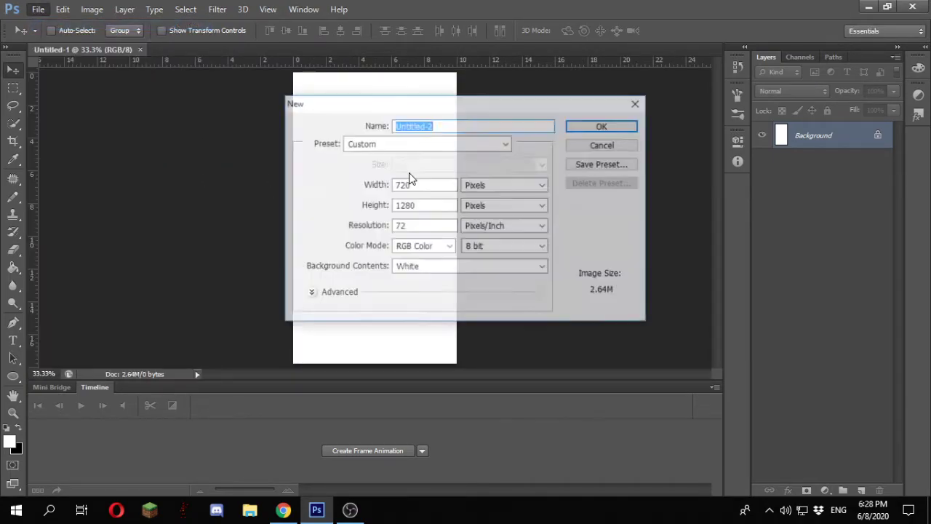
pyautogui.doubleClick(445, 183)
pyautogui.write('128')
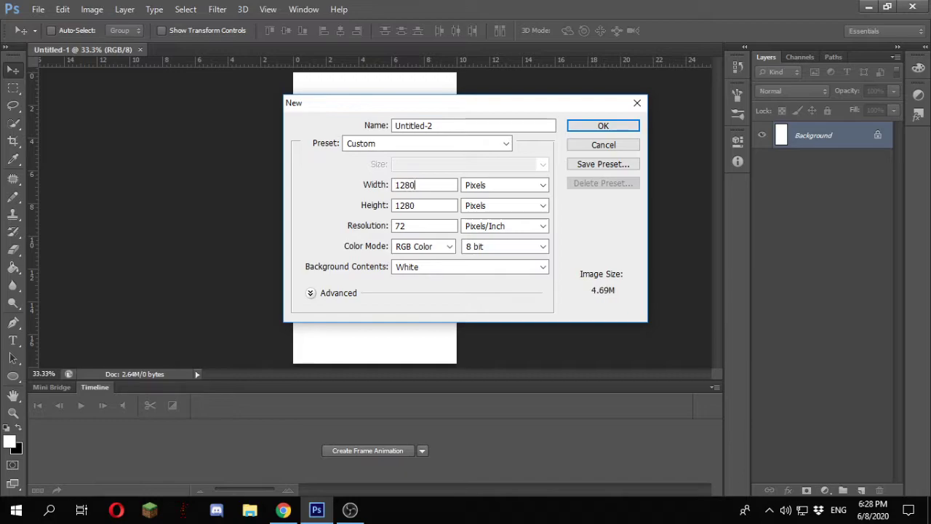
pyautogui.press('Tab')
pyautogui.write('72')
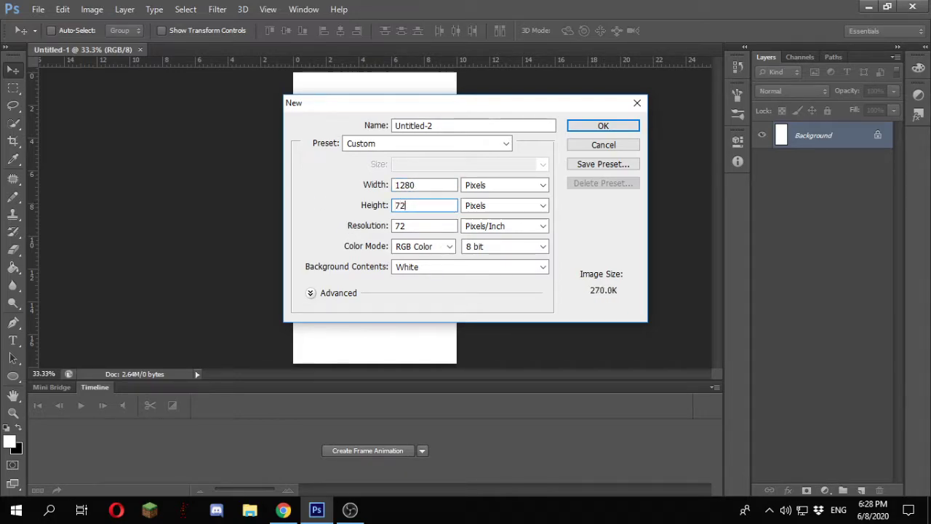
pyautogui.write('0')
pyautogui.press('Return')
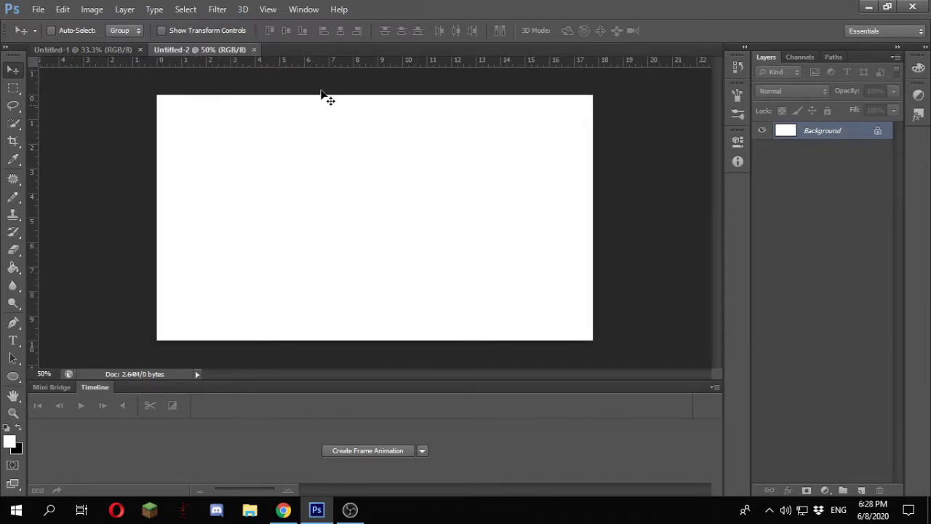
pyautogui.click(140, 49)
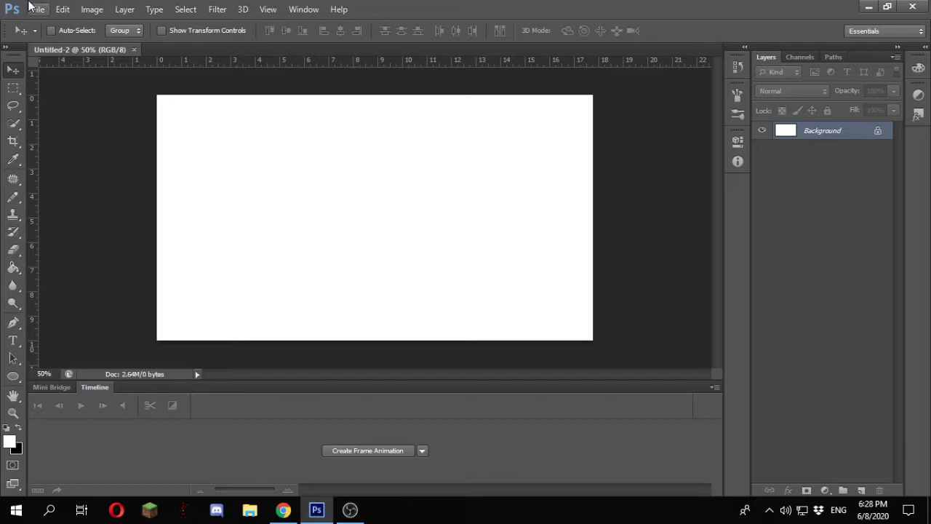
# - Place NERO (SHERO) pt2.png in the canvas's top-left corner
pyautogui.click(35, 9)
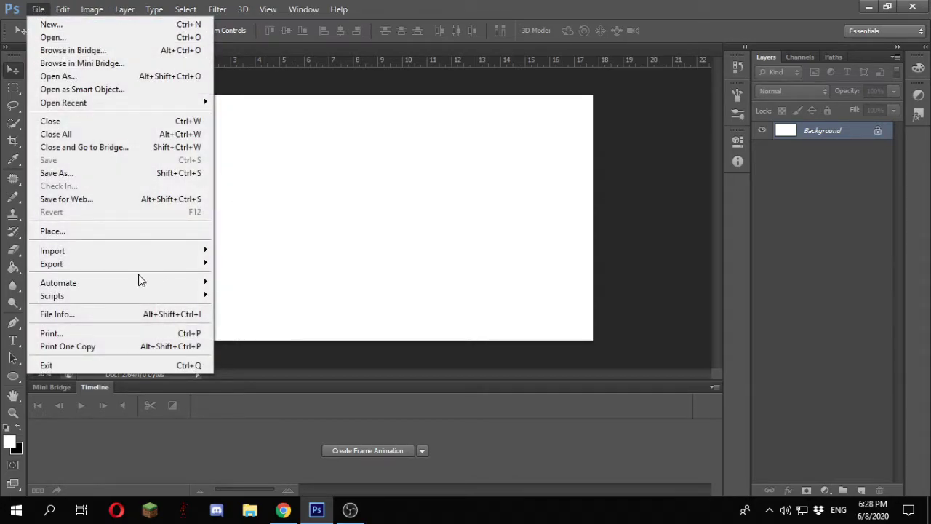
pyautogui.click(123, 228)
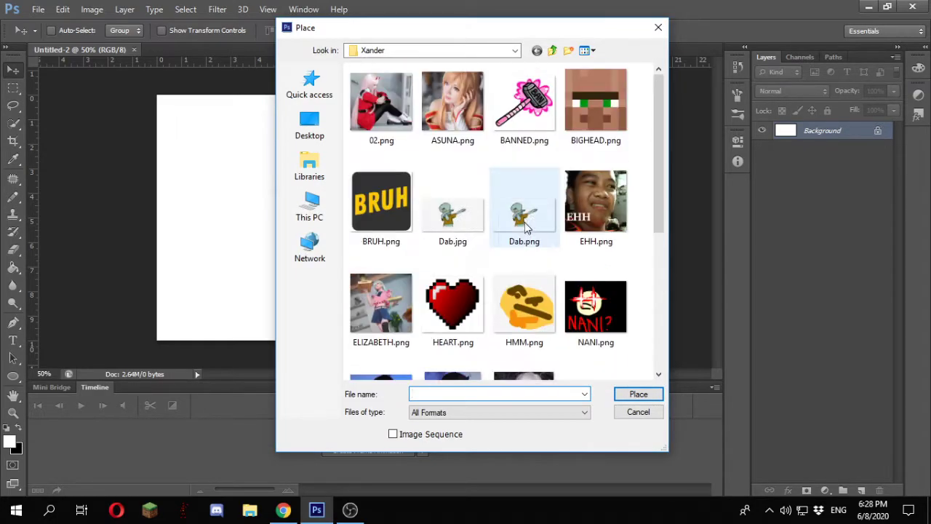
pyautogui.scroll(-3, 408, 298)
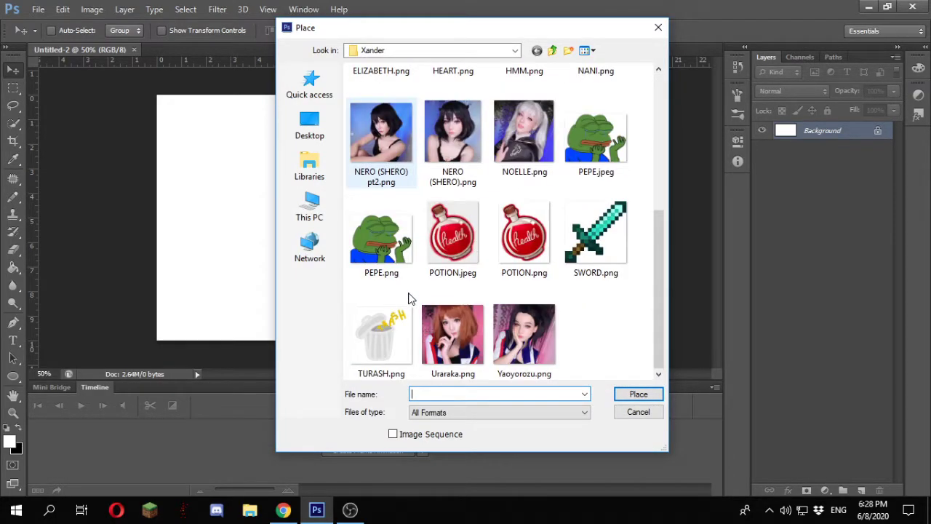
pyautogui.click(386, 144)
pyautogui.click(636, 394)
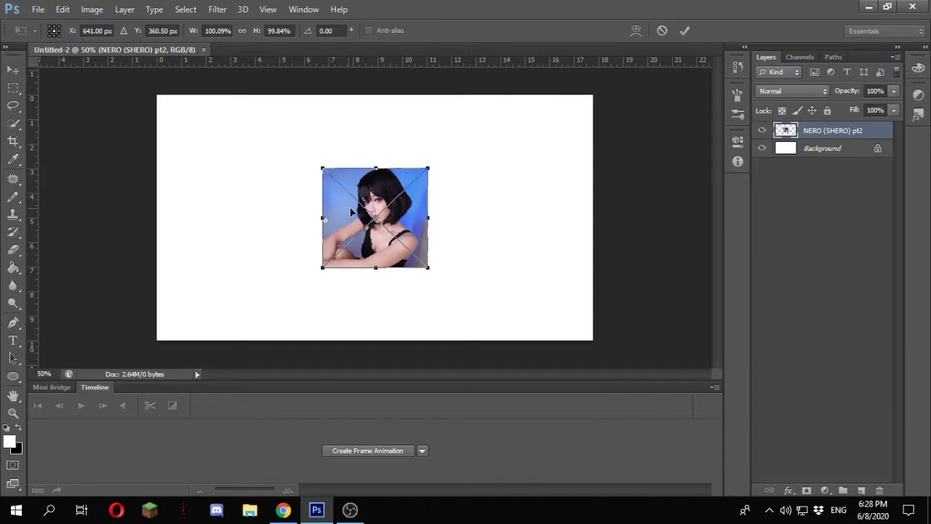
pyautogui.moveTo(351, 212); pyautogui.dragTo(186, 140)
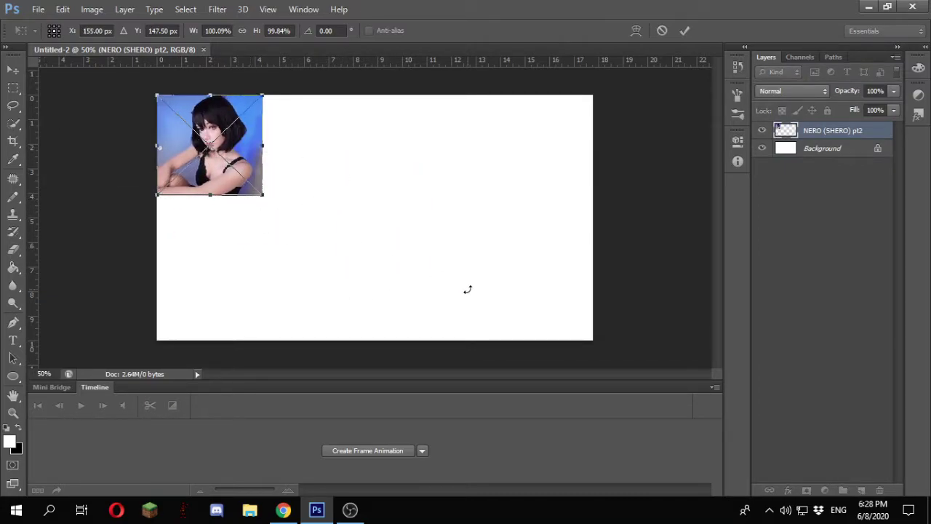
pyautogui.press('Return')
# - Place NOELLE.png below it, enlarged to match the first photo's width
pyautogui.click(38, 9)
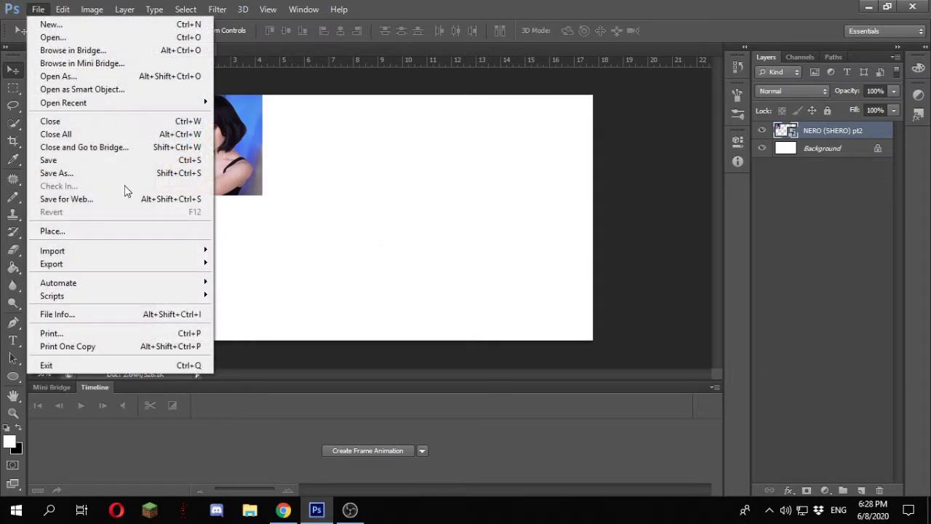
pyautogui.click(116, 226)
pyautogui.scroll(-5, 571, 231)
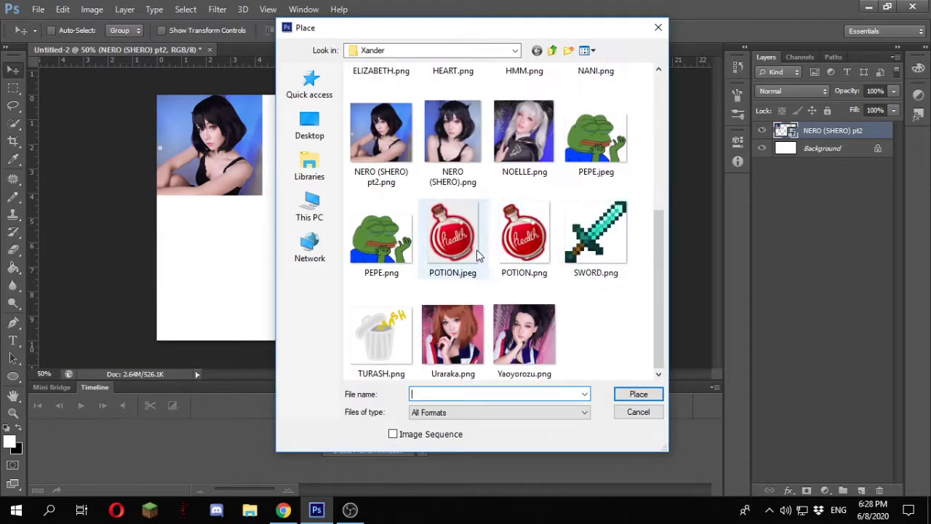
pyautogui.doubleClick(505, 165)
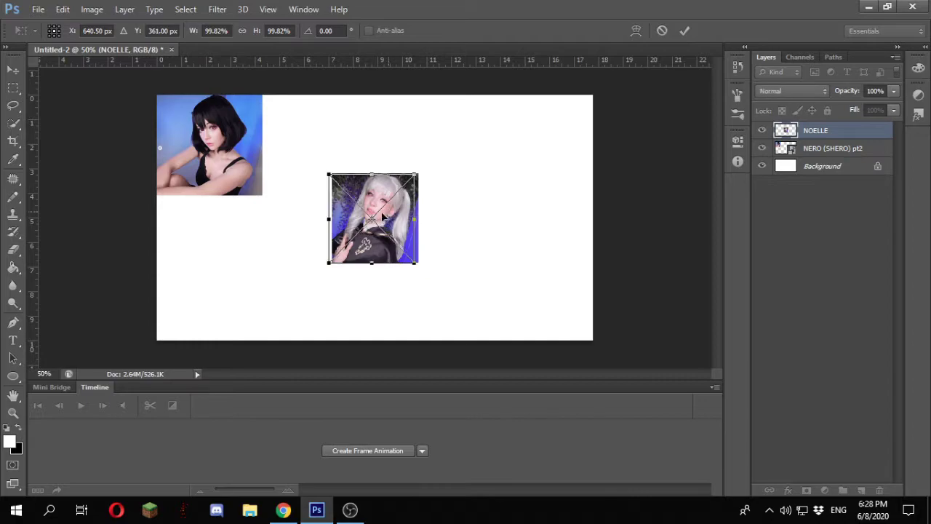
pyautogui.moveTo(392, 217); pyautogui.dragTo(219, 239)
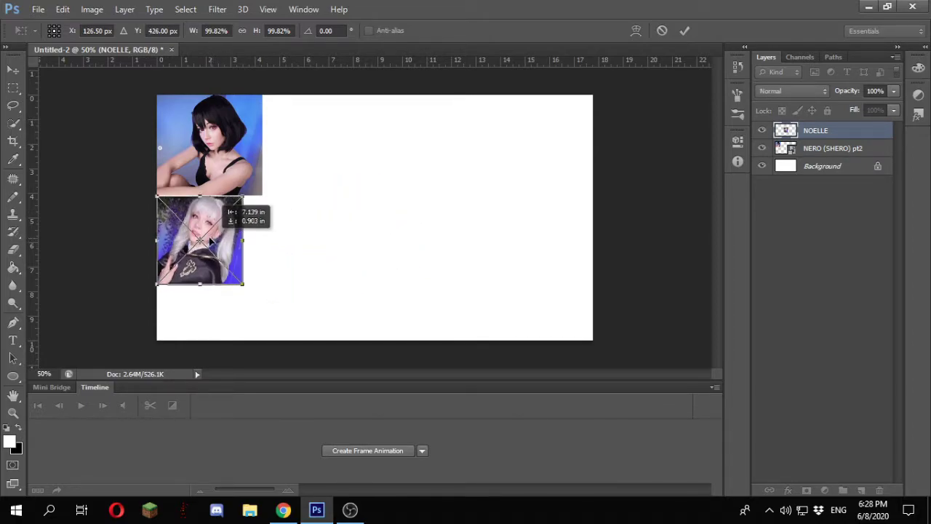
pyautogui.moveTo(246, 285); pyautogui.dragTo(270, 297)
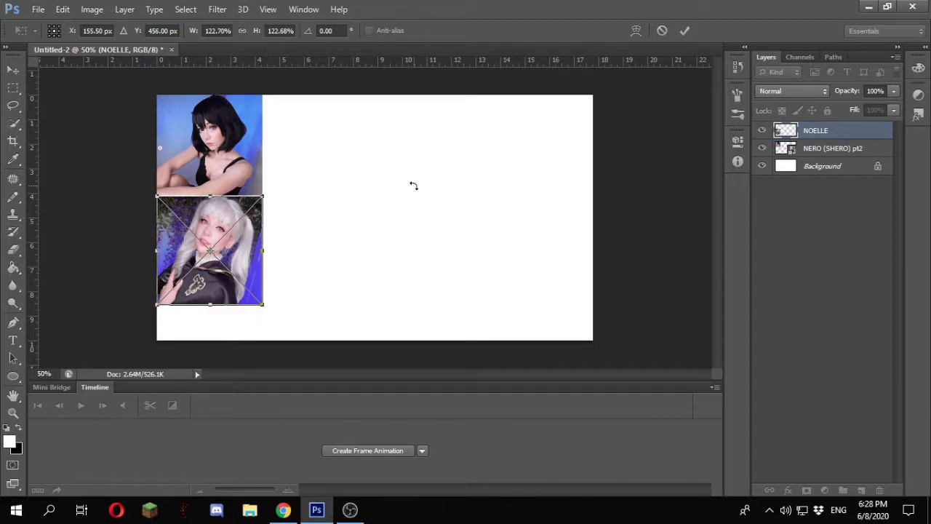
pyautogui.press('Return')
# - Place EHH.png at the top-right and scale it to span the canvas's full height
pyautogui.click(38, 9)
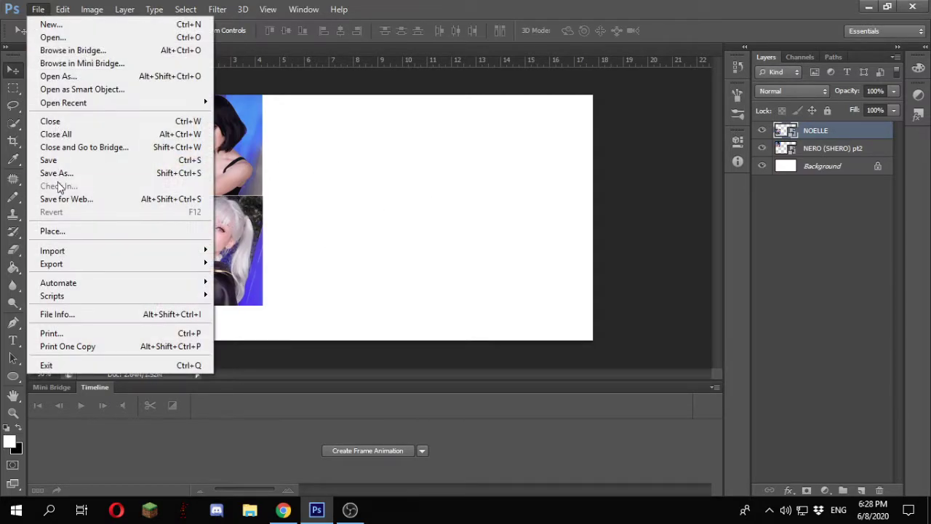
pyautogui.click(71, 232)
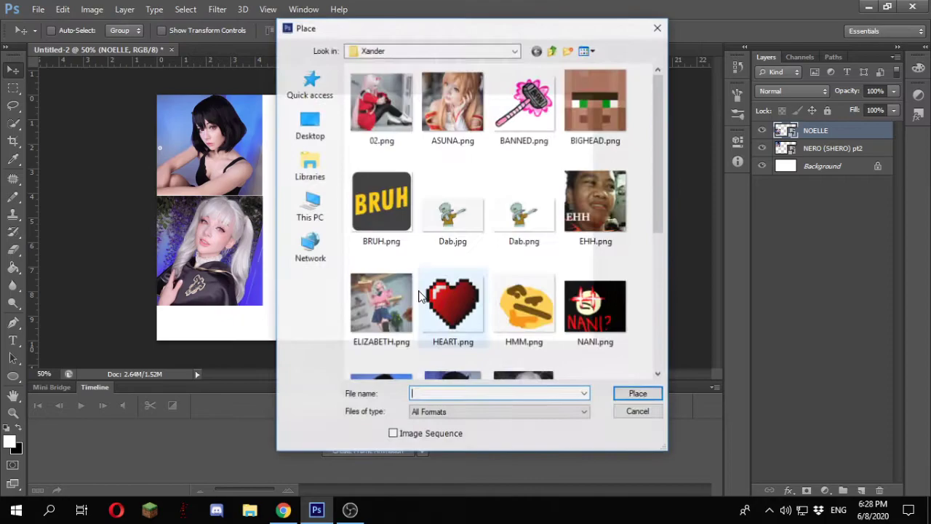
pyautogui.scroll(-5, 448, 241)
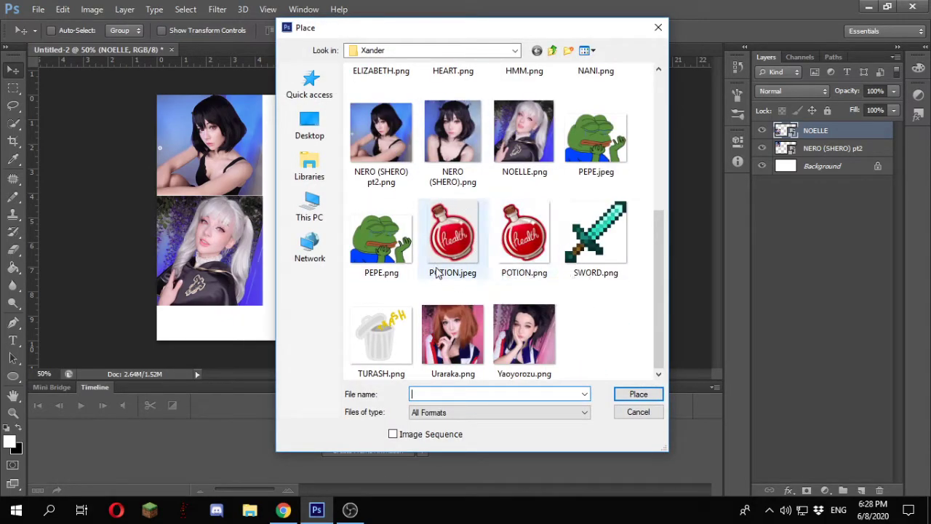
pyautogui.click(382, 240)
pyautogui.scroll(5, 381, 240)
pyautogui.click(596, 200)
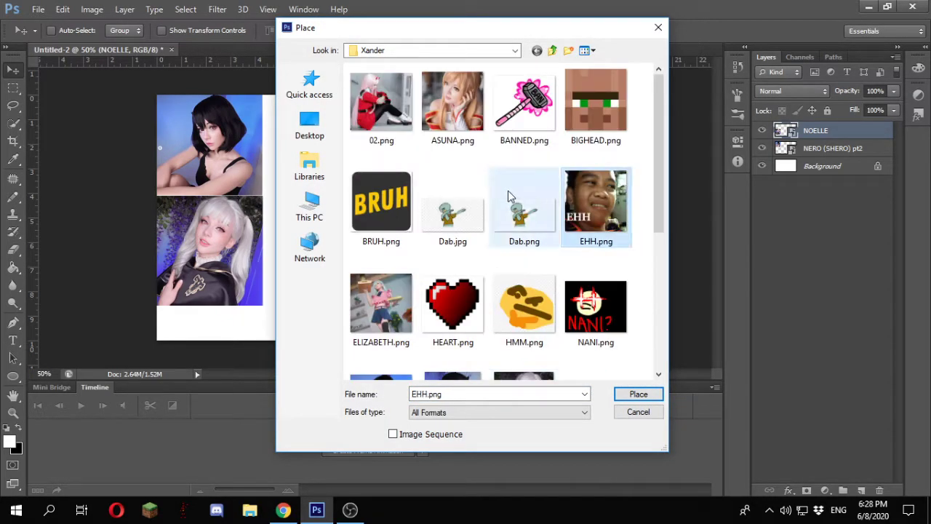
pyautogui.click(557, 195)
pyautogui.doubleClick(556, 195)
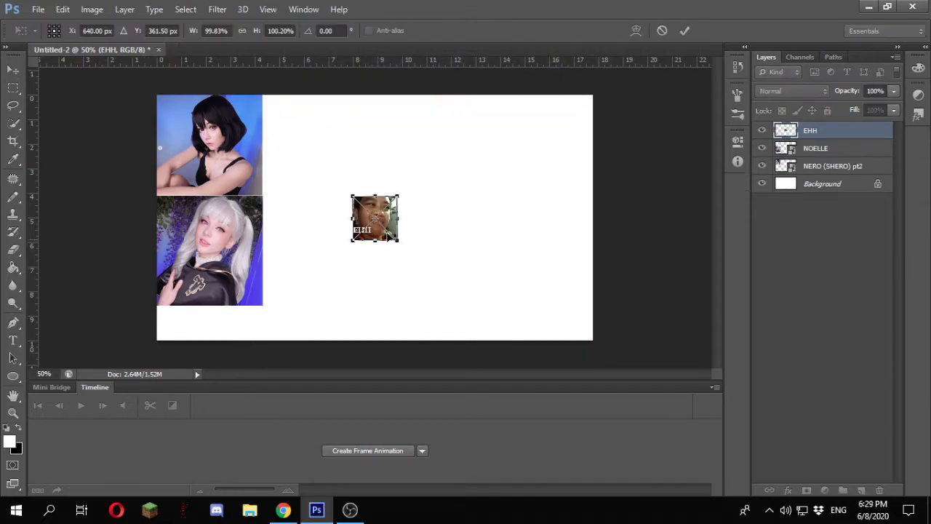
pyautogui.moveTo(400, 246); pyautogui.dragTo(549, 333)
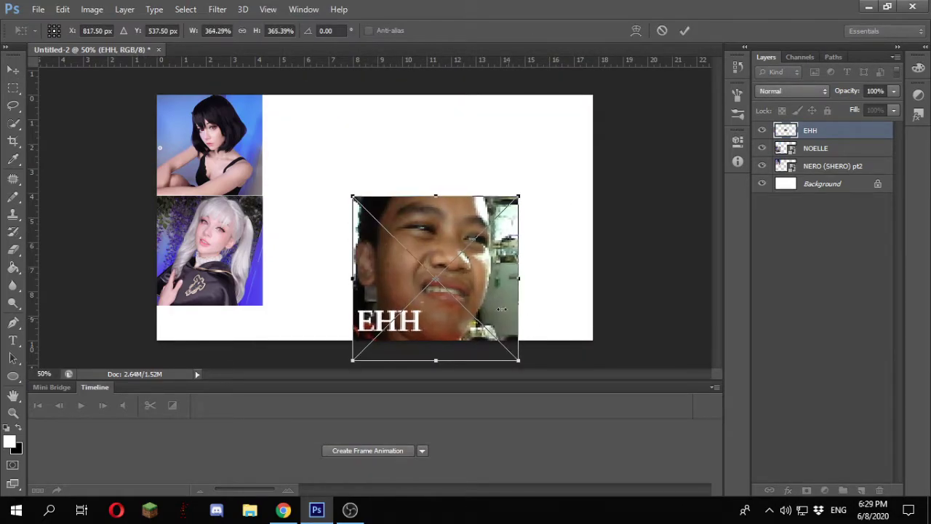
pyautogui.moveTo(488, 294); pyautogui.dragTo(562, 193)
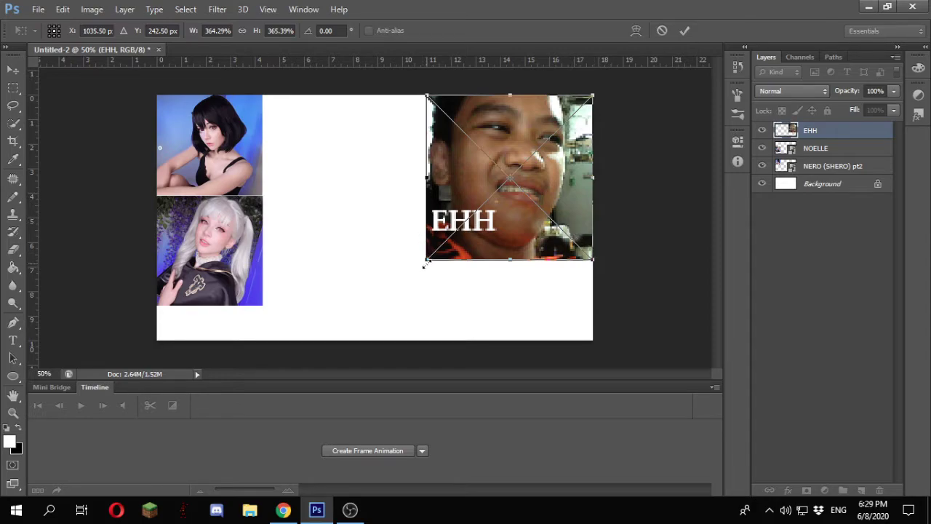
pyautogui.moveTo(424, 267); pyautogui.dragTo(339, 342)
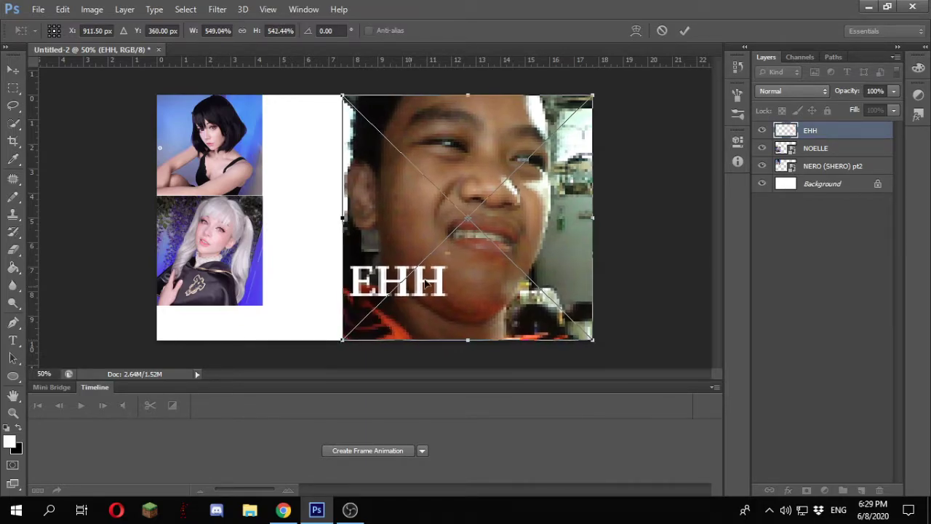
pyautogui.press('Return')
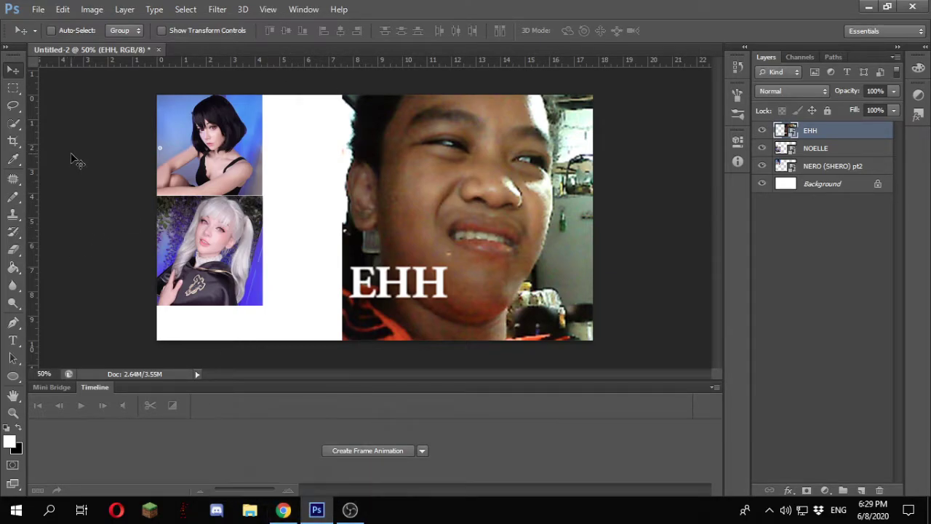
# - Place BRUH.png in the canvas's lower-left corner
pyautogui.click(37, 10)
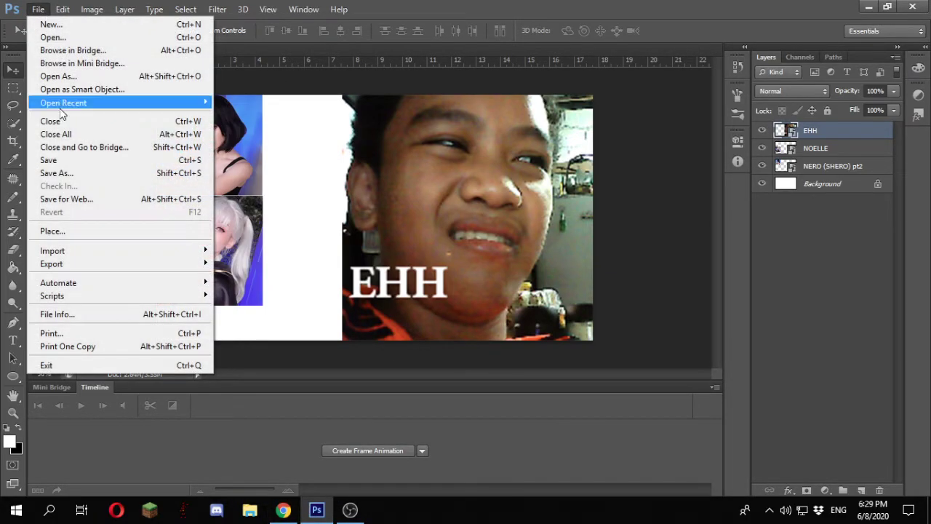
pyautogui.click(104, 232)
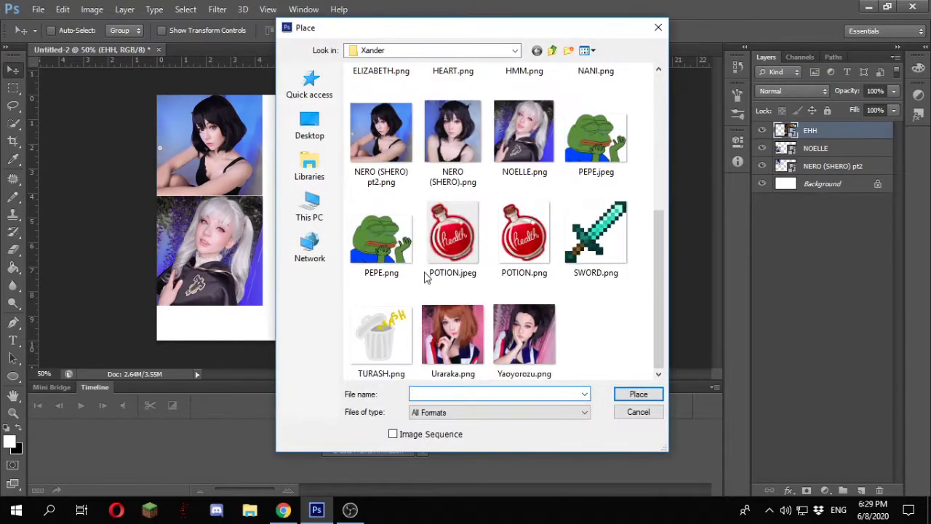
pyautogui.scroll(3, 413, 313)
pyautogui.doubleClick(381, 201)
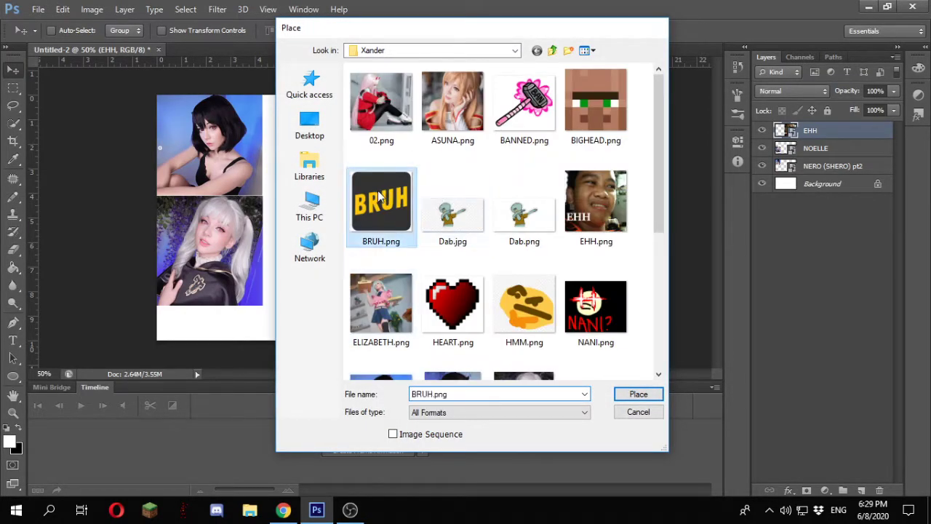
pyautogui.moveTo(385, 227); pyautogui.dragTo(215, 310)
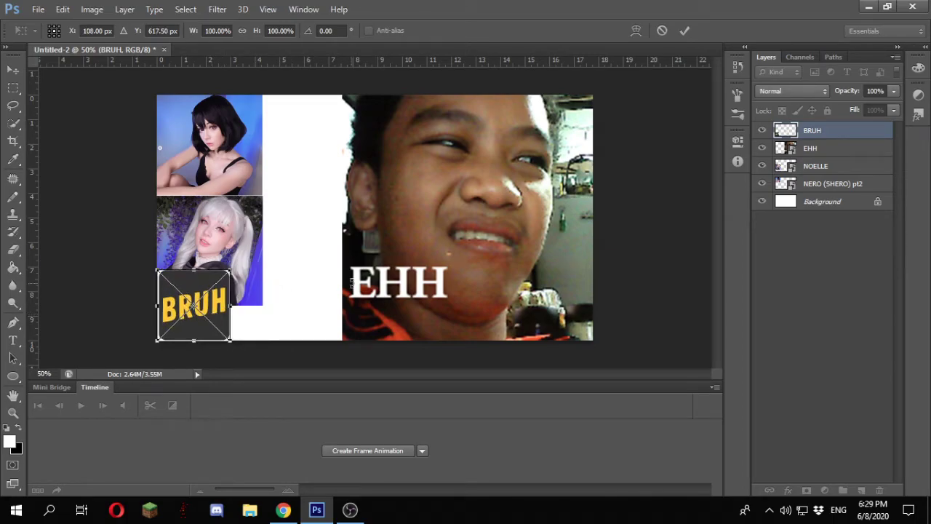
pyautogui.press('Return')
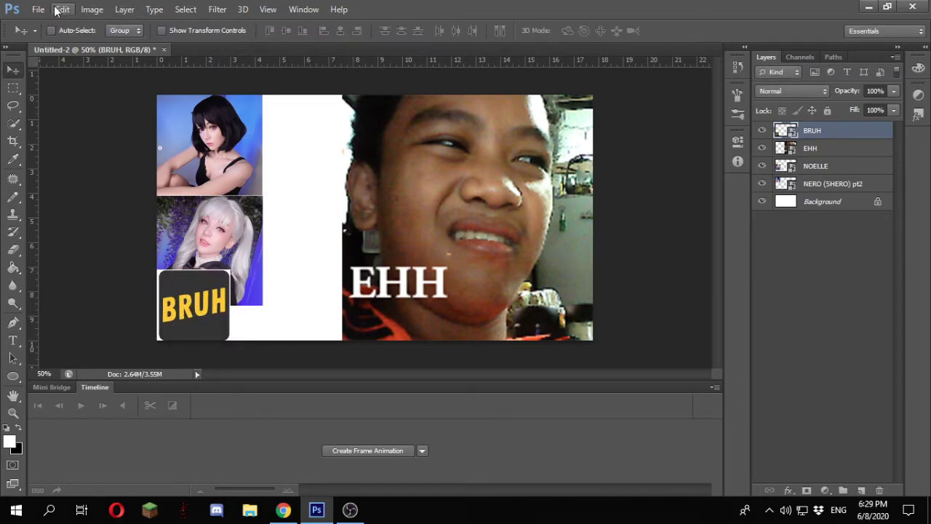
# - Place HEART.png at the top-right, shrunk to about half size
pyautogui.click(38, 8)
pyautogui.click(54, 231)
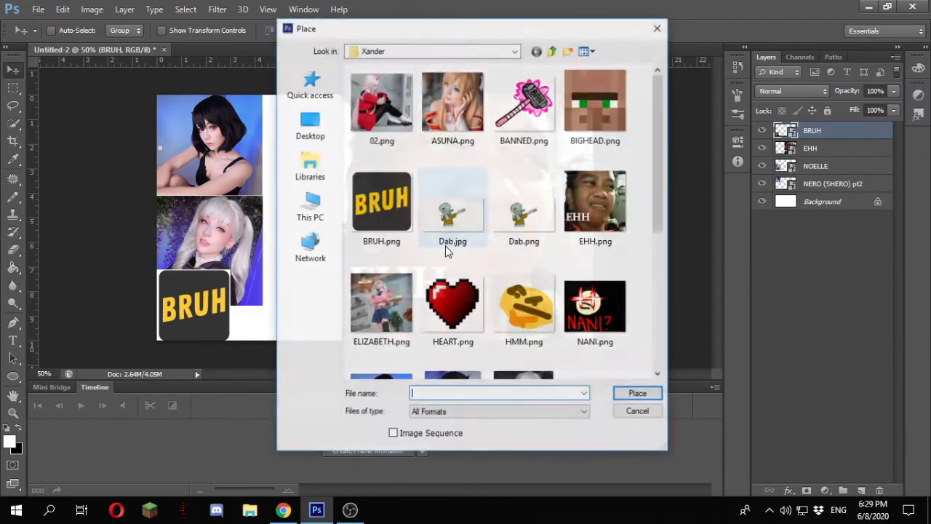
pyautogui.doubleClick(481, 305)
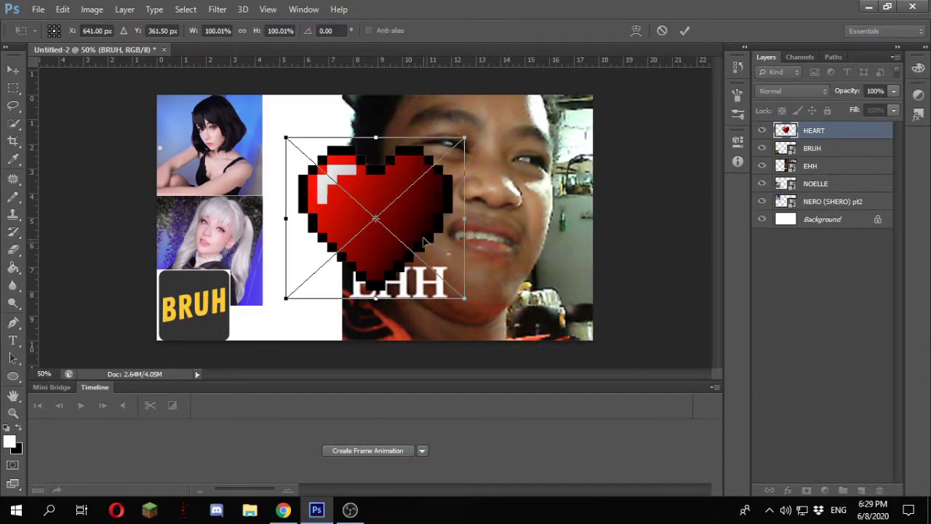
pyautogui.moveTo(403, 228); pyautogui.dragTo(348, 238)
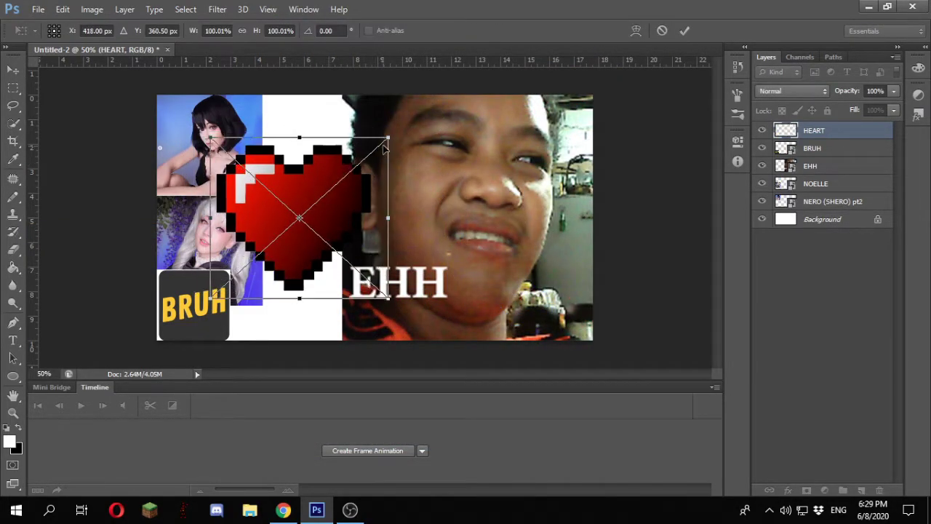
pyautogui.moveTo(379, 150); pyautogui.dragTo(574, 138)
pyautogui.press('Return')
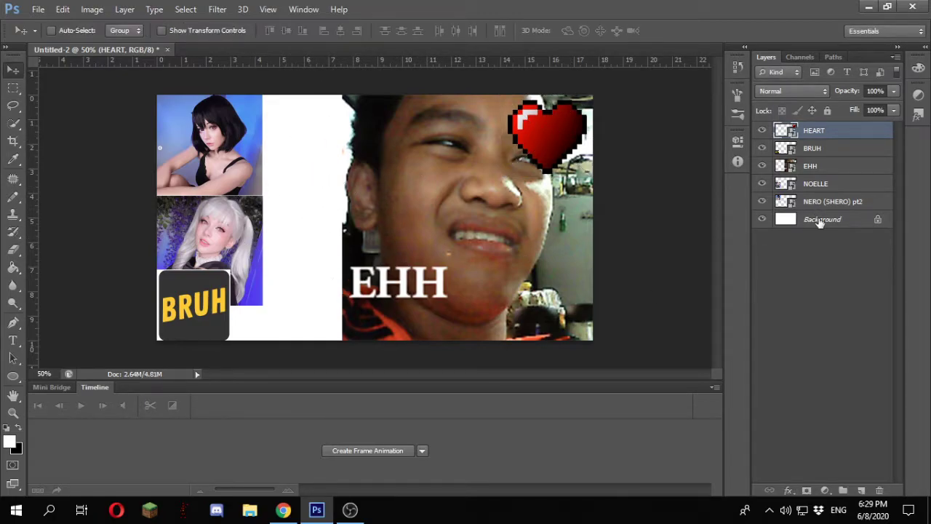
# - Replace the white Background with a new empty Layer 1 at the bottom of the stack
pyautogui.click(861, 490)
pyautogui.moveTo(834, 134); pyautogui.dragTo(825, 235)
pyautogui.click(826, 237)
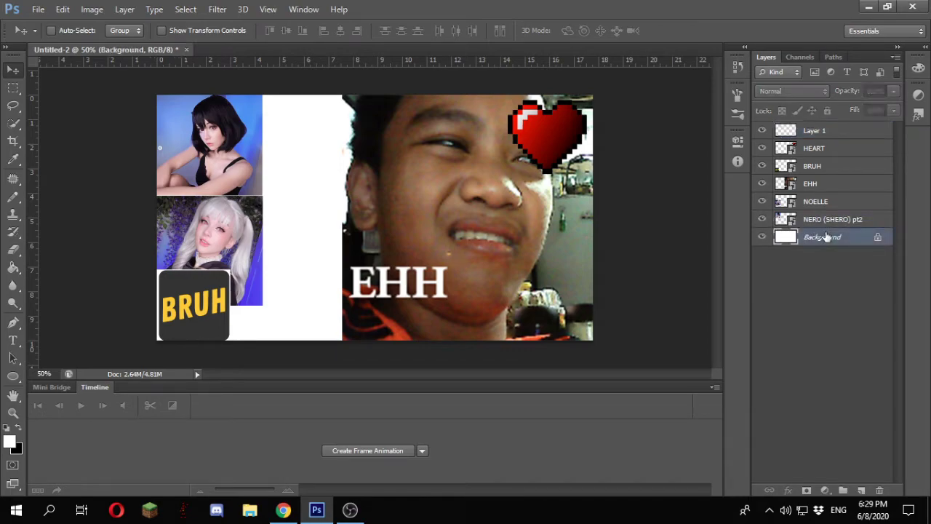
pyautogui.press('Delete')
pyautogui.moveTo(838, 132); pyautogui.dragTo(826, 232)
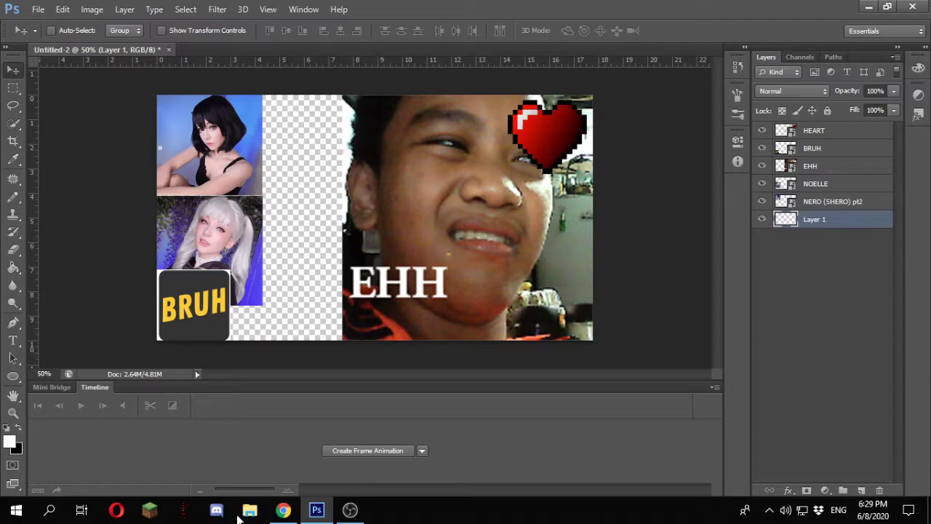
# - In Chrome, search Google Images for 'epic cool backgrounds 720p'
pyautogui.click(283, 509)
pyautogui.click(299, 30)
pyautogui.write('e')
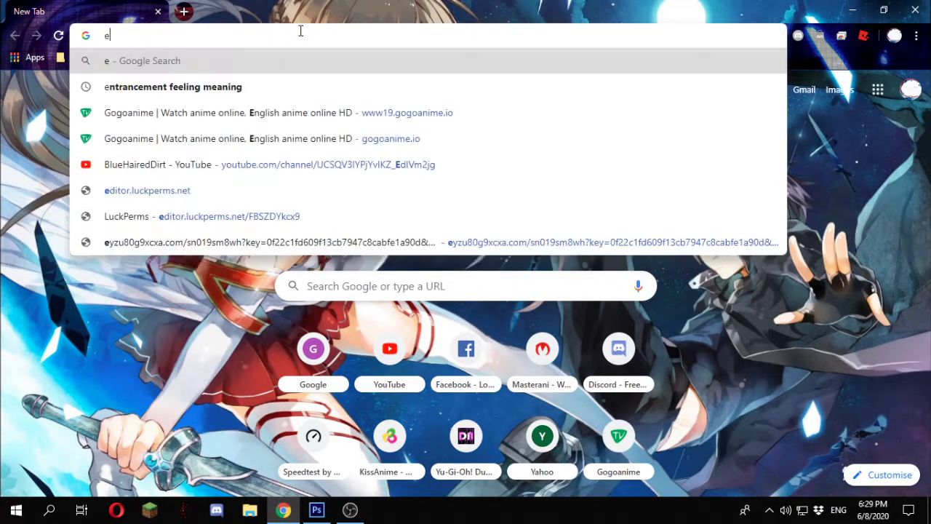
pyautogui.write('pic cool')
pyautogui.press('Down')
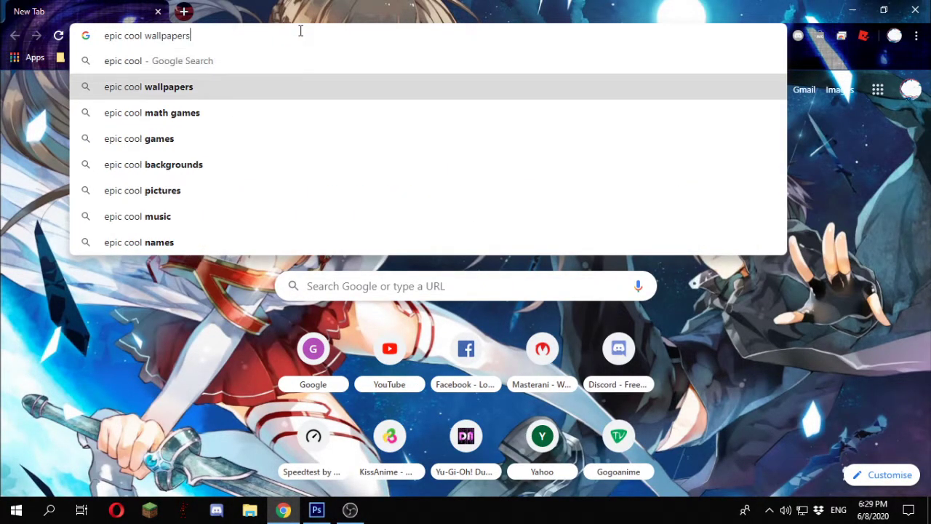
pyautogui.press('Down')
pyautogui.press('Down')
pyautogui.press('Down')
pyautogui.press('Return')
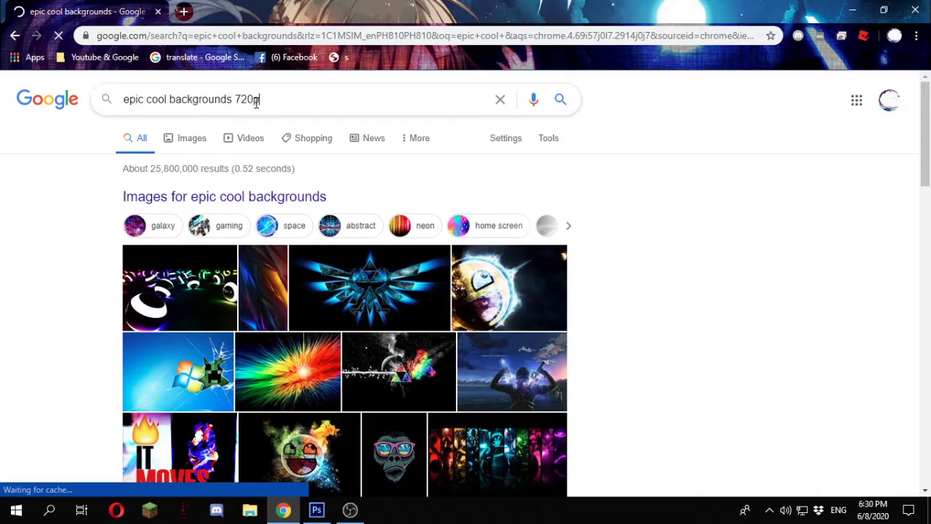
pyautogui.press('Return')
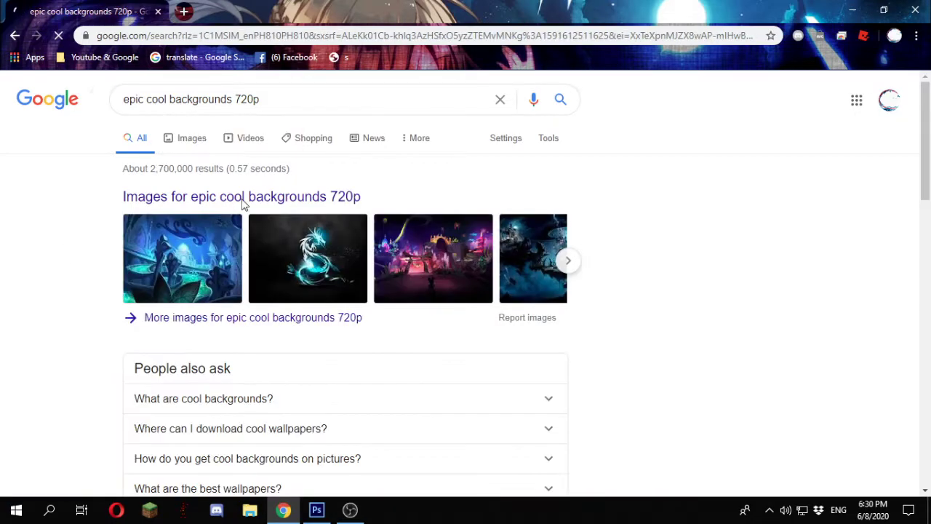
pyautogui.click(309, 263)
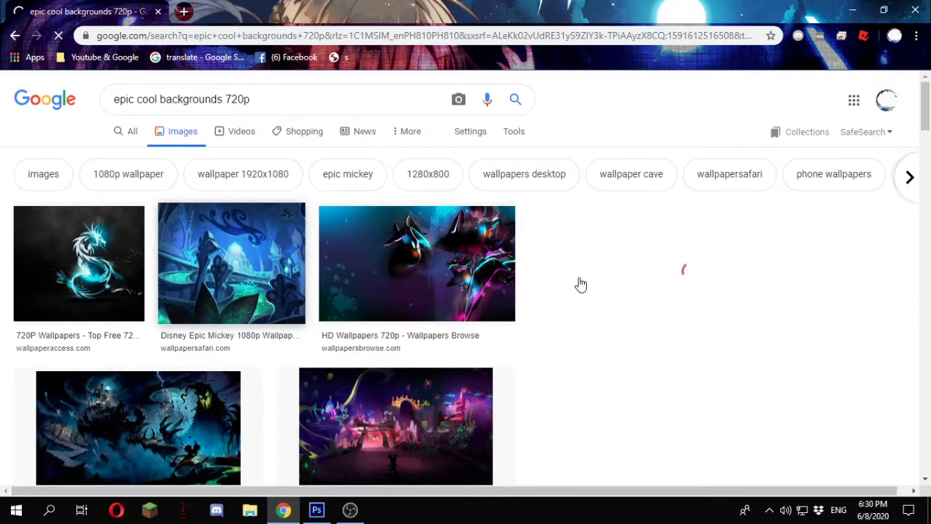
# - Open the glowing blue dragon wallpaper preview and copy the image
pyautogui.click(513, 314)
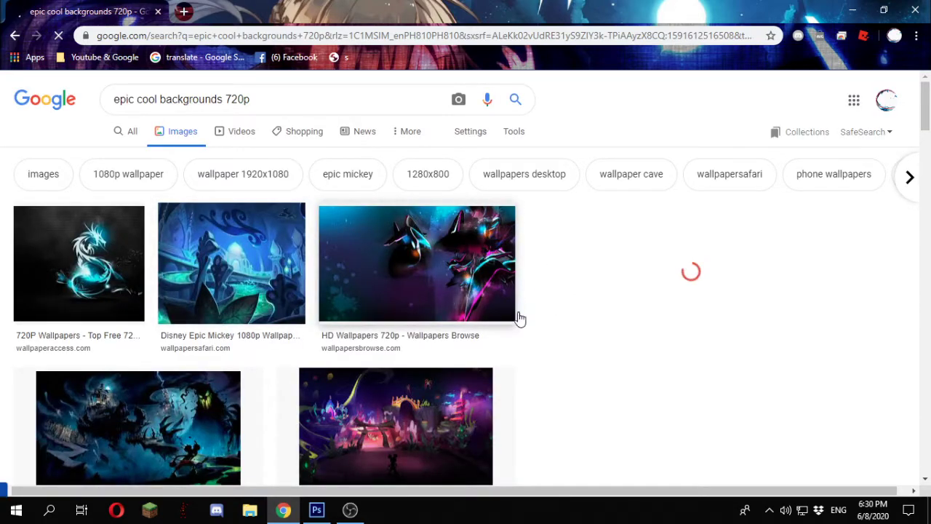
pyautogui.click(309, 516)
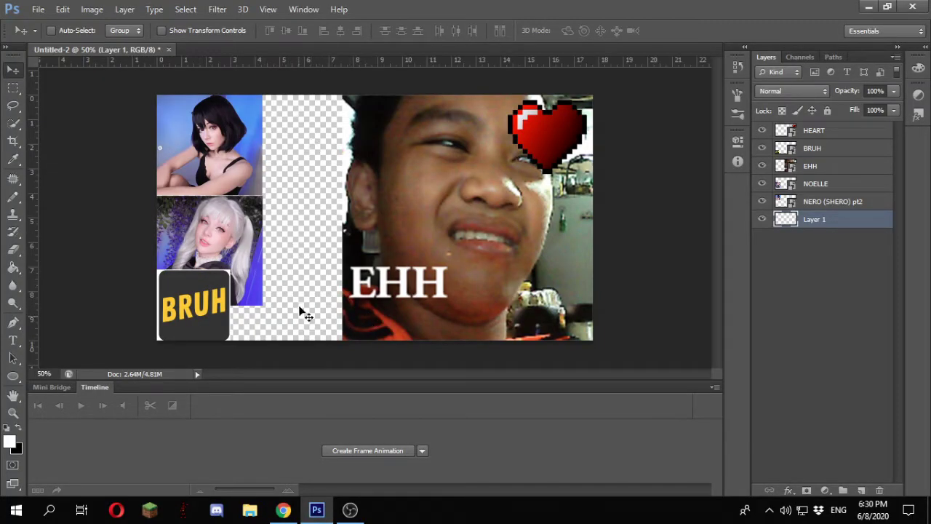
pyautogui.click(283, 509)
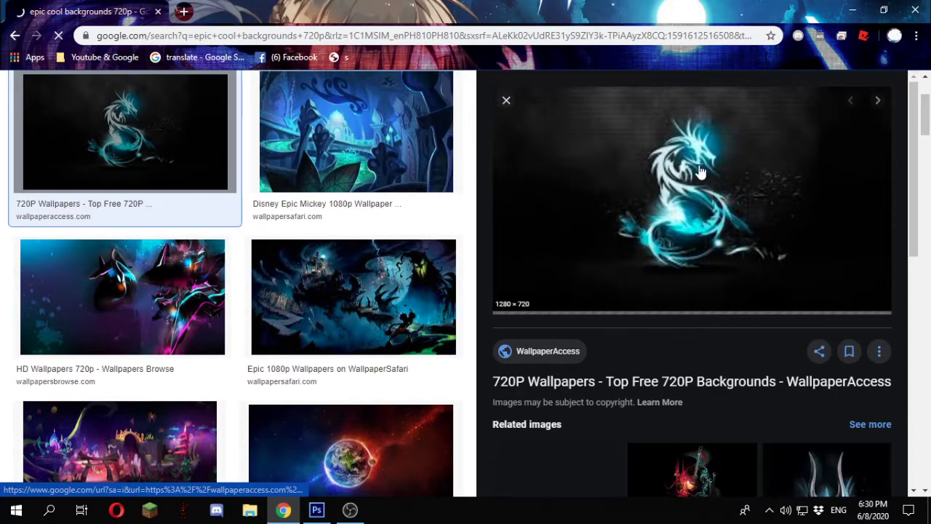
pyautogui.rightClick(745, 260)
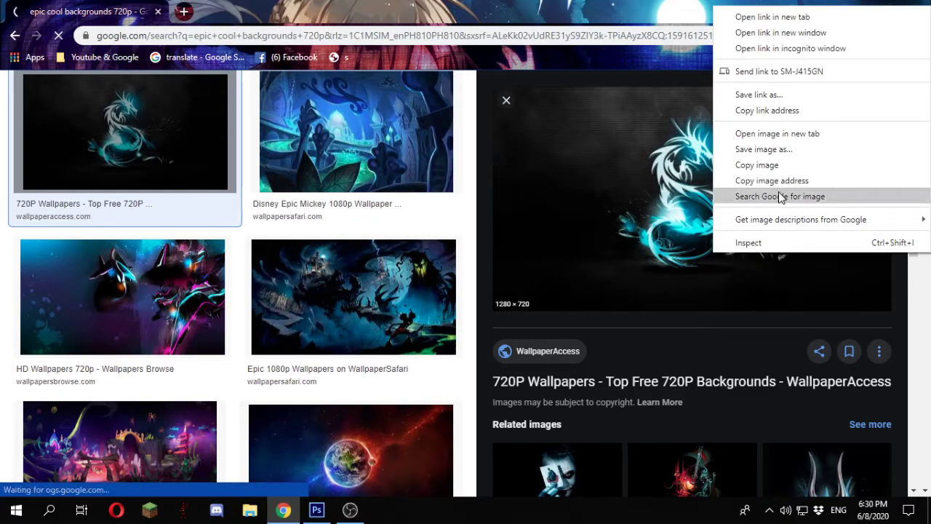
pyautogui.click(771, 165)
# - Paste the dragon wallpaper into Layer 1 and shift it left behind the photos
pyautogui.click(317, 509)
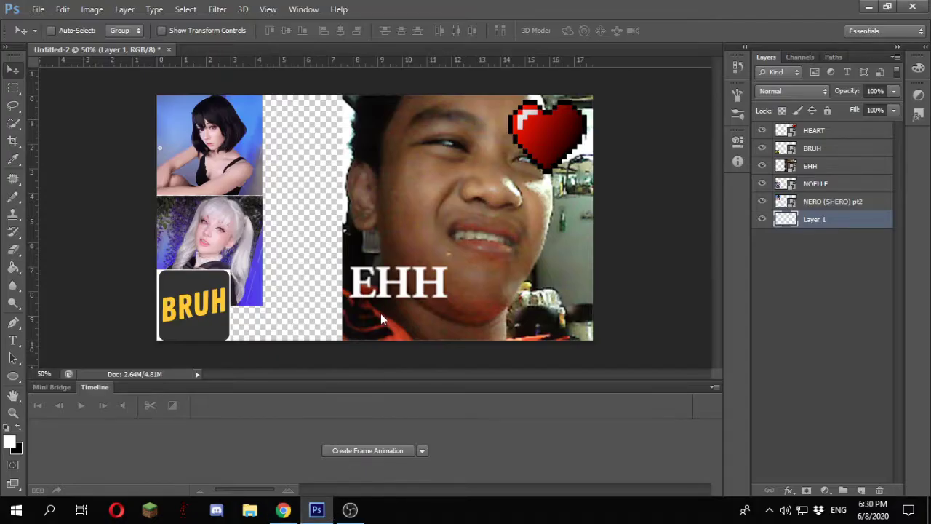
pyautogui.hotkey('ctrl', 'v')
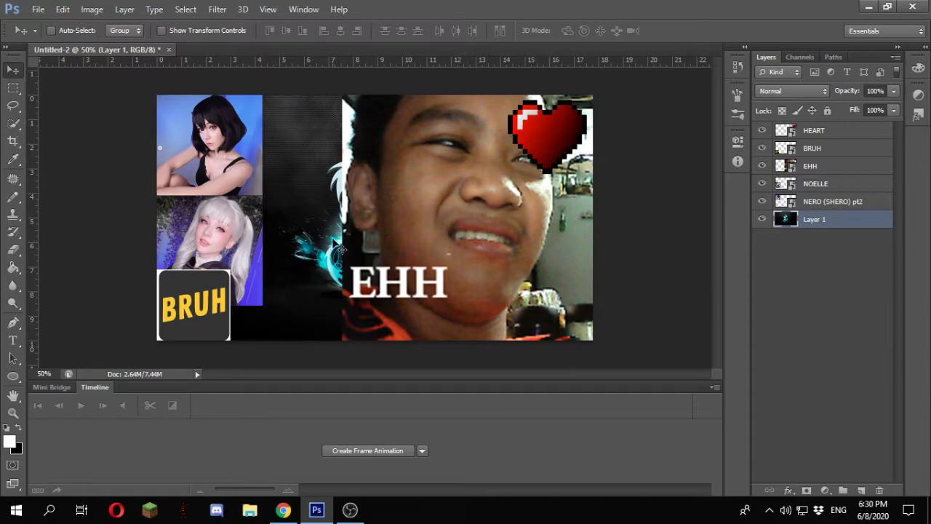
pyautogui.moveTo(335, 244); pyautogui.dragTo(265, 242)
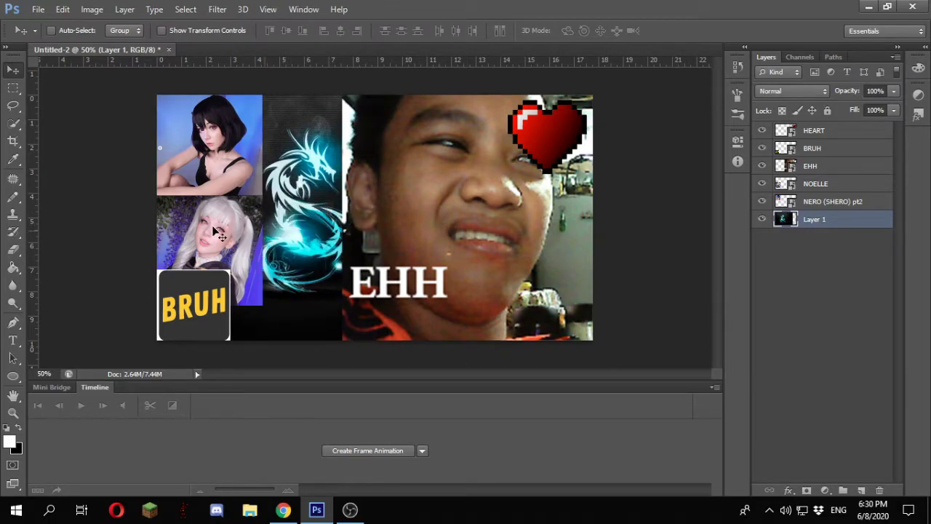
# - Shrink the EHH photo into the top-right corner with Ctrl+T
pyautogui.click(823, 186)
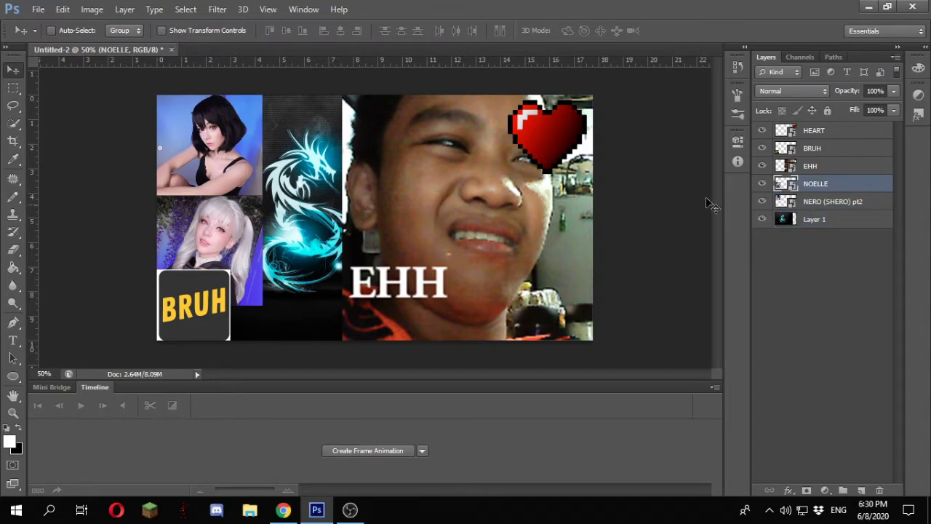
pyautogui.click(813, 168)
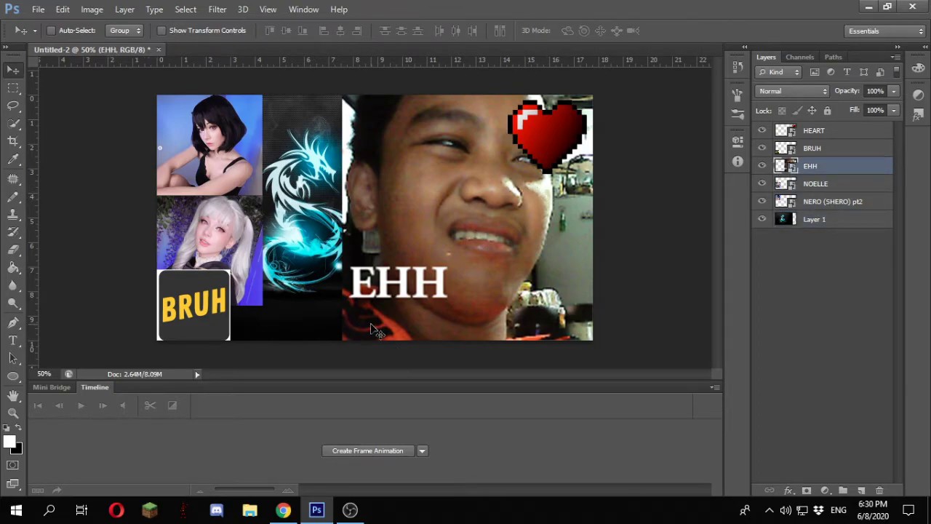
pyautogui.hotkey('ctrl', 't')
pyautogui.moveTo(343, 341); pyautogui.dragTo(524, 238)
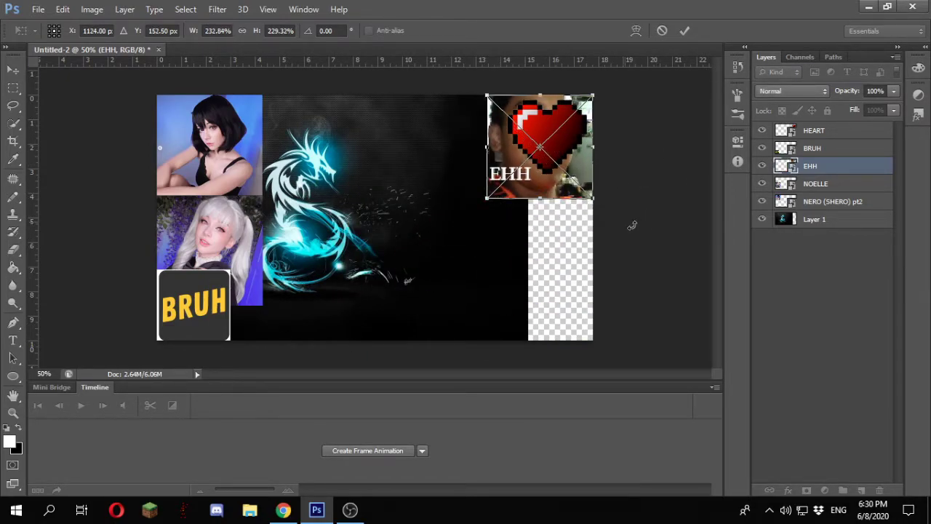
pyautogui.press('Return')
pyautogui.moveTo(560, 140)
pyautogui.mouseDown()
pyautogui.moveTo(564, 130)
pyautogui.moveTo(561, 157)
pyautogui.moveTo(562, 145)
pyautogui.mouseUp()
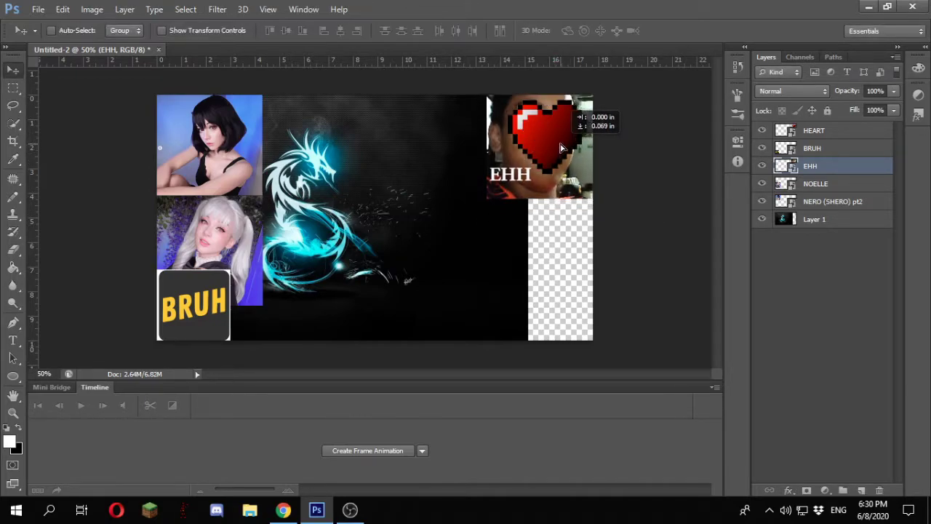
# - Delete the HEART layer from the collage
pyautogui.click(837, 149)
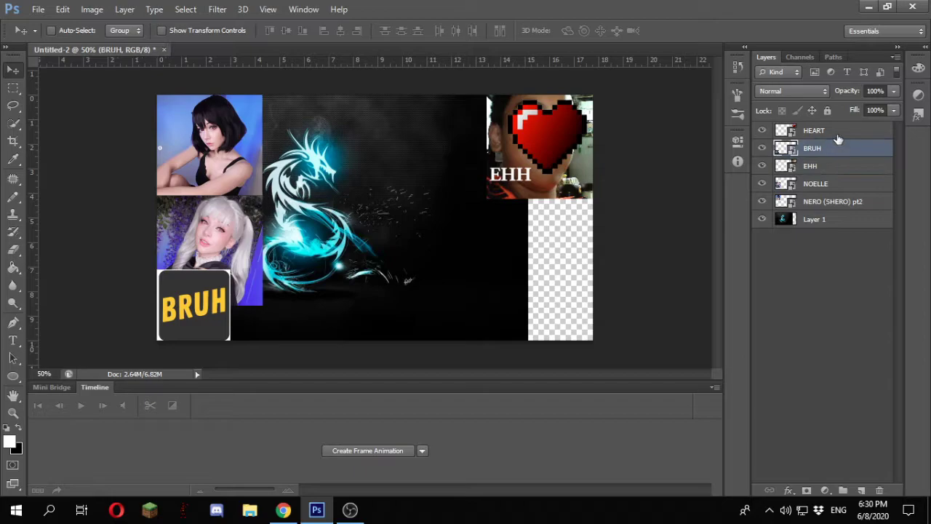
pyautogui.click(838, 130)
pyautogui.press('Delete')
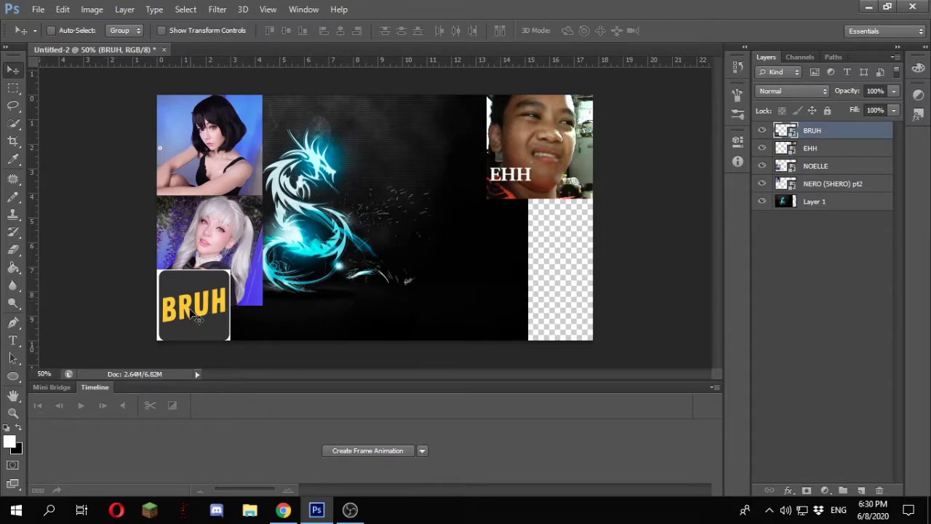
# - Move BRUH under the EHH photo and enlarge it to fill the lower-right corner
pyautogui.click(810, 149)
pyautogui.click(814, 131)
pyautogui.moveTo(247, 298); pyautogui.dragTo(608, 221)
pyautogui.hotkey('ctrl', 't')
pyautogui.moveTo(521, 271); pyautogui.dragTo(451, 345)
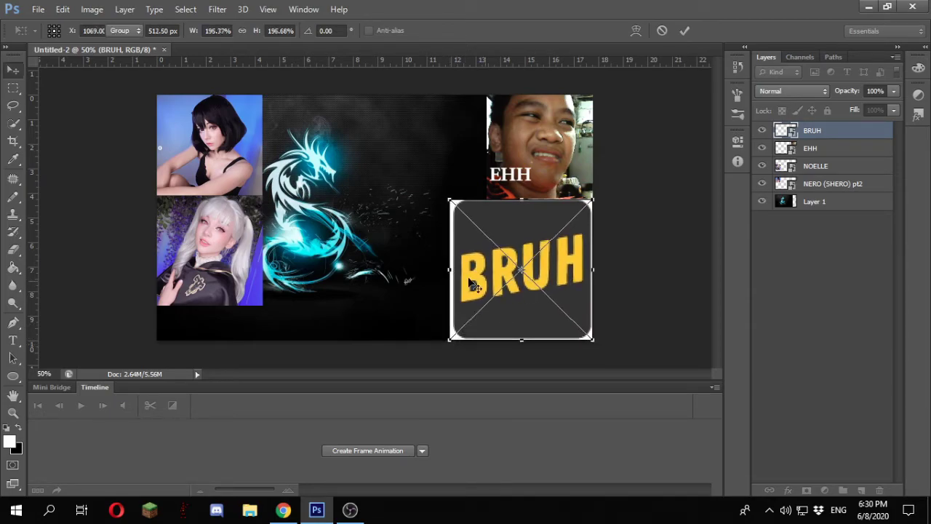
pyautogui.press('Return')
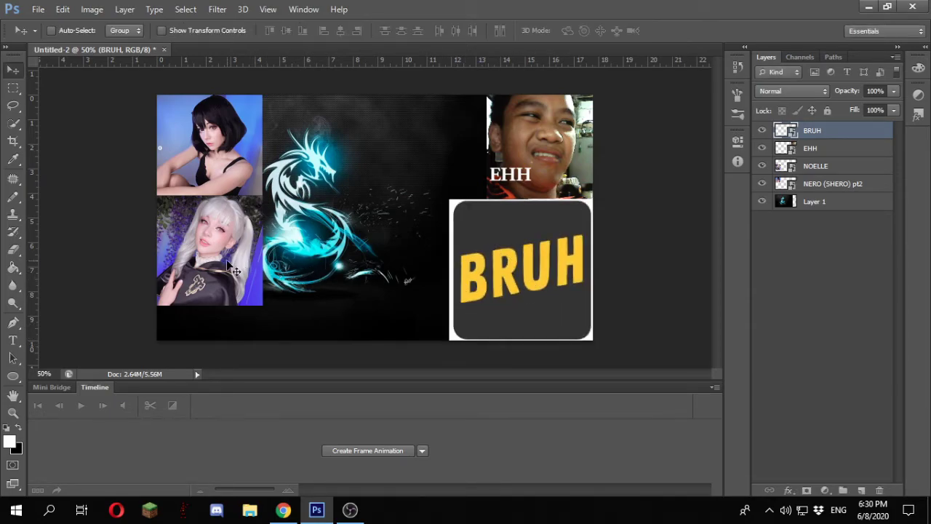
# - Move the white-haired NOELLE photo to the top middle of the collage
pyautogui.click(871, 166)
pyautogui.moveTo(235, 297); pyautogui.dragTo(453, 254)
pyautogui.hotkey('ctrl', 't')
pyautogui.moveTo(407, 218); pyautogui.dragTo(438, 206)
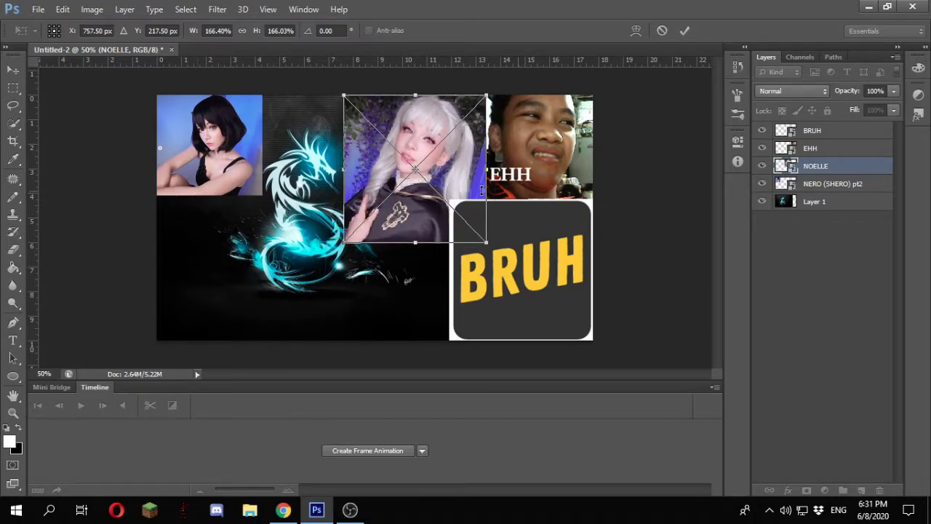
pyautogui.press('Return')
# - Enlarge NERO (SHERO) pt2 to about 148% and move it into the lower-left corner
pyautogui.click(835, 191)
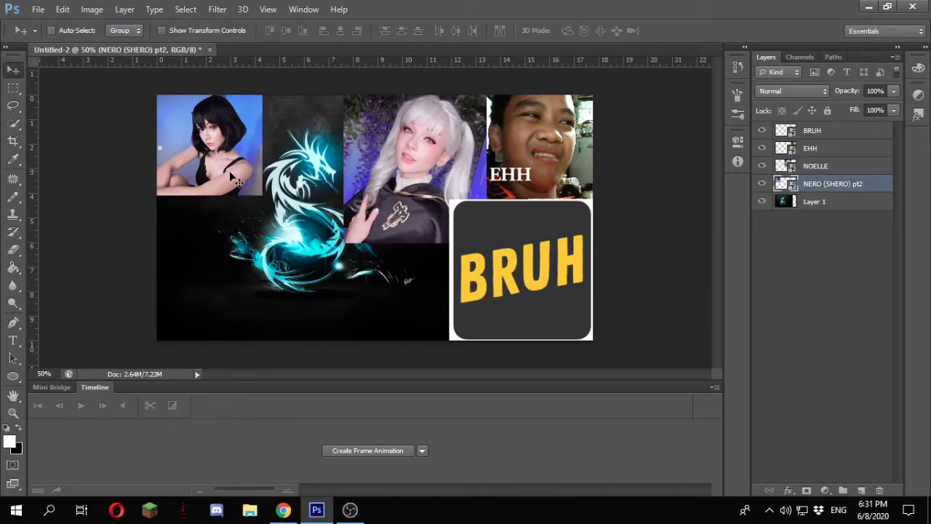
pyautogui.hotkey('ctrl', 't')
pyautogui.moveTo(262, 195); pyautogui.dragTo(309, 225)
pyautogui.moveTo(218, 194); pyautogui.dragTo(405, 194)
pyautogui.moveTo(489, 235); pyautogui.dragTo(499, 243)
pyautogui.moveTo(466, 187); pyautogui.dragTo(284, 282)
pyautogui.press('Return')
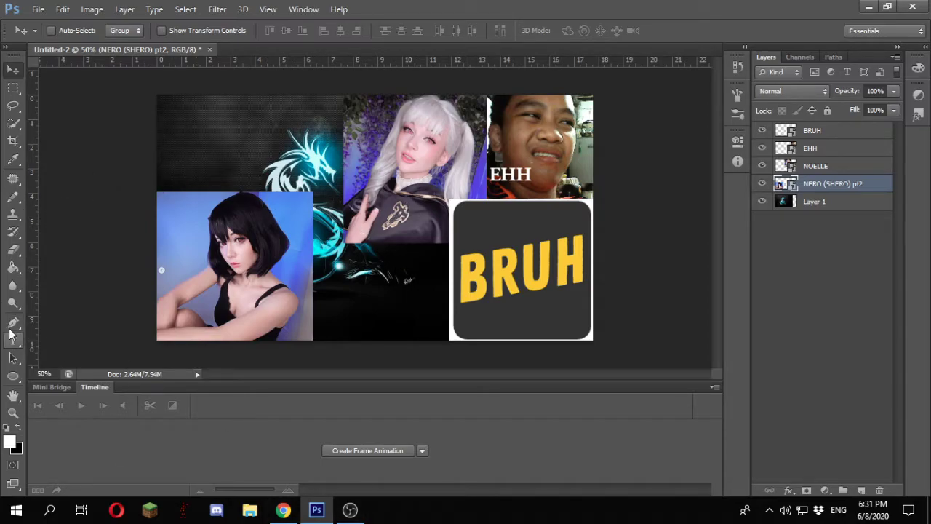
# - In Chrome, replace the Google Images query with 'shock emoji' and search
pyautogui.hotkey('shift', 'b')
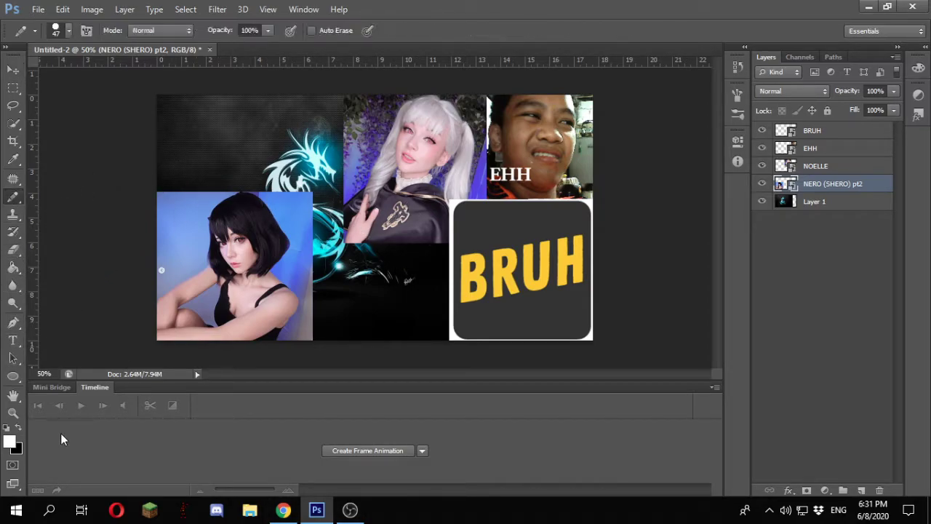
pyautogui.click(283, 509)
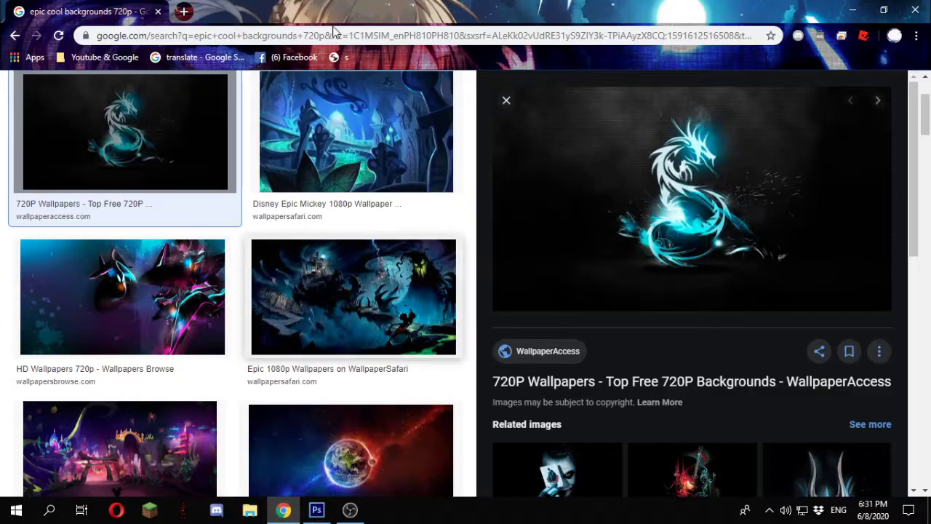
pyautogui.middleClick(397, 224)
pyautogui.scroll(2, 397, 224)
pyautogui.hotkey('ctrl', 'a')
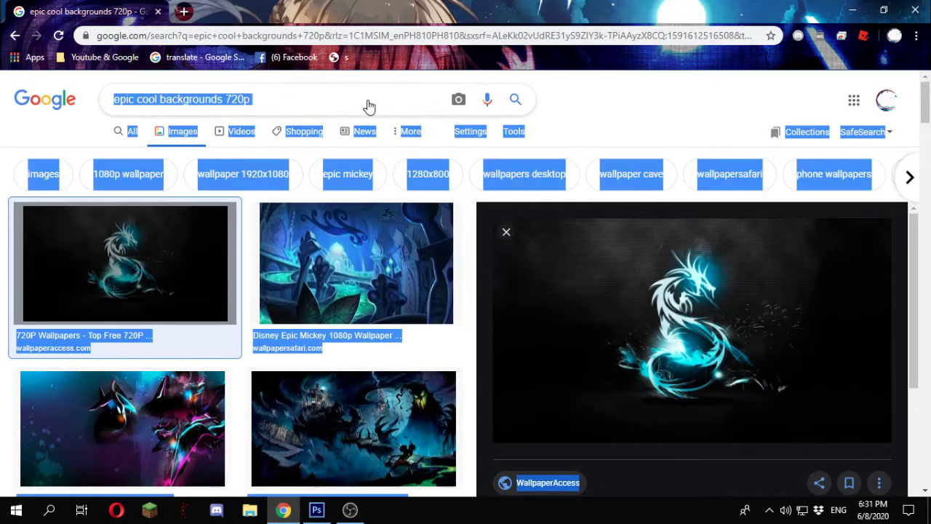
pyautogui.click(369, 100)
pyautogui.hotkey('ctrl', 'a')
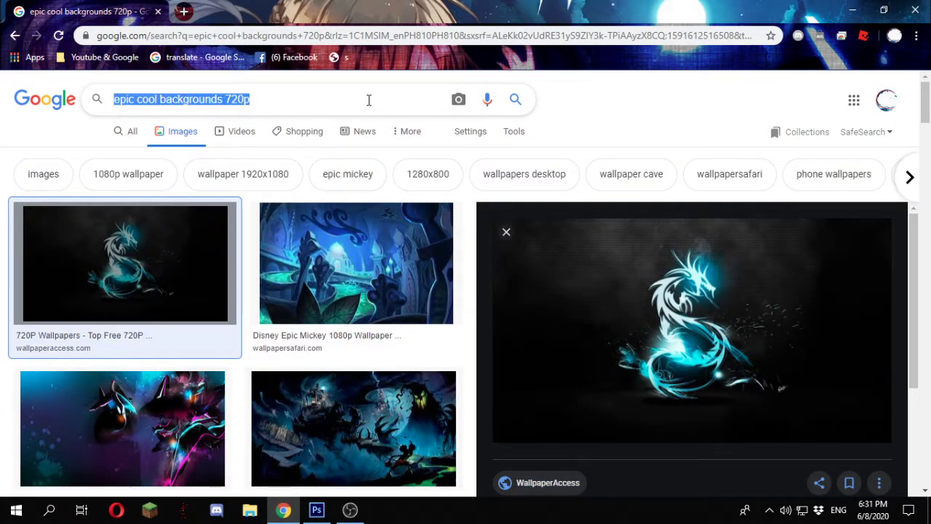
pyautogui.write('Shock')
pyautogui.press('Down')
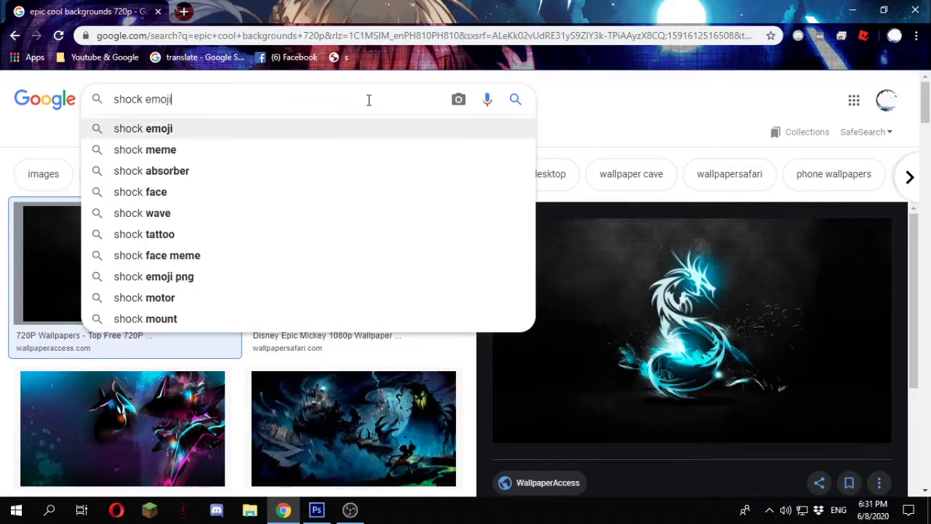
pyautogui.press('Return')
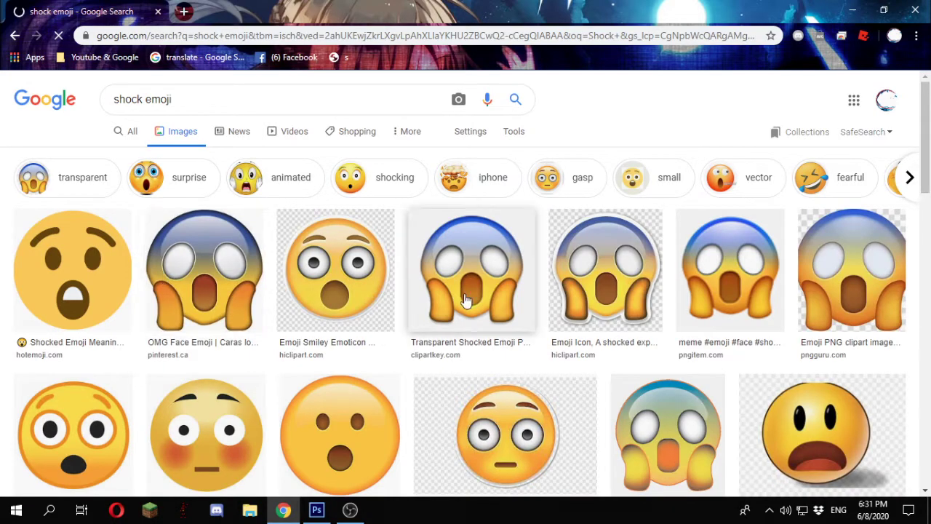
# - Open the OMG Face Emoji result and copy the screaming emoji image
pyautogui.click(242, 300)
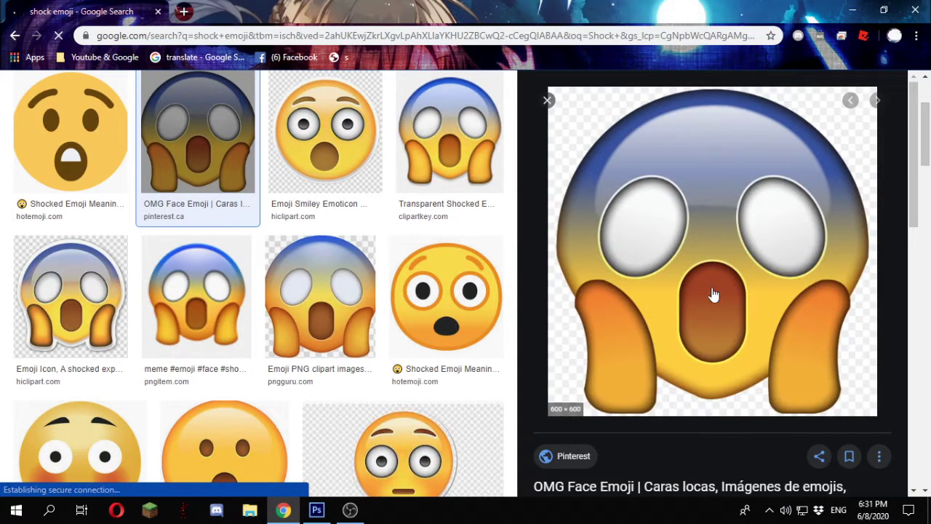
pyautogui.rightClick(713, 295)
pyautogui.click(756, 205)
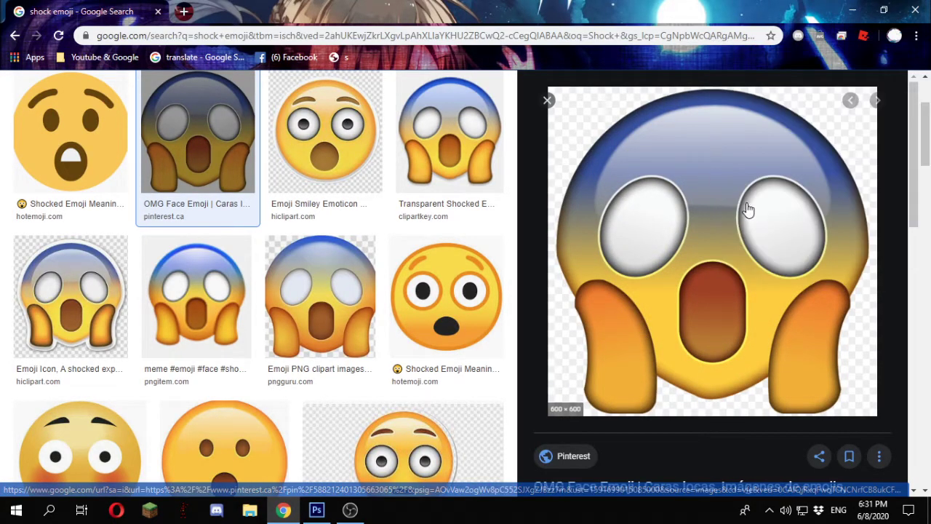
pyautogui.click(315, 510)
# - Paste the copied emoji into a new default-size document, Untitled-3
pyautogui.click(38, 8)
pyautogui.click(49, 25)
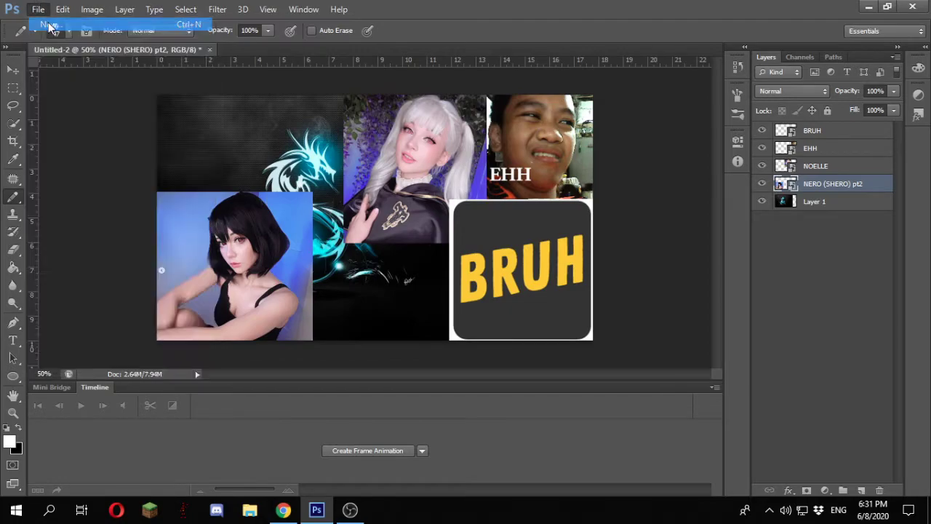
pyautogui.click(613, 127)
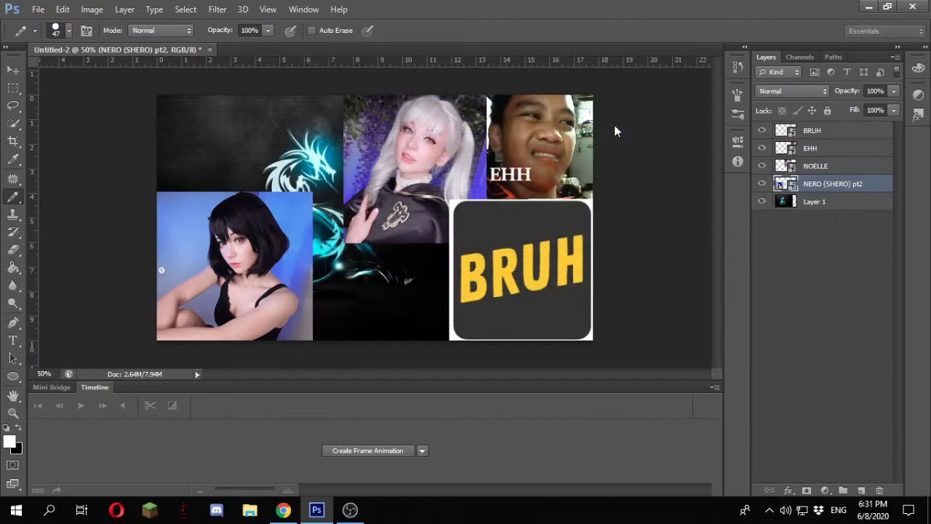
pyautogui.hotkey('ctrl', 'v')
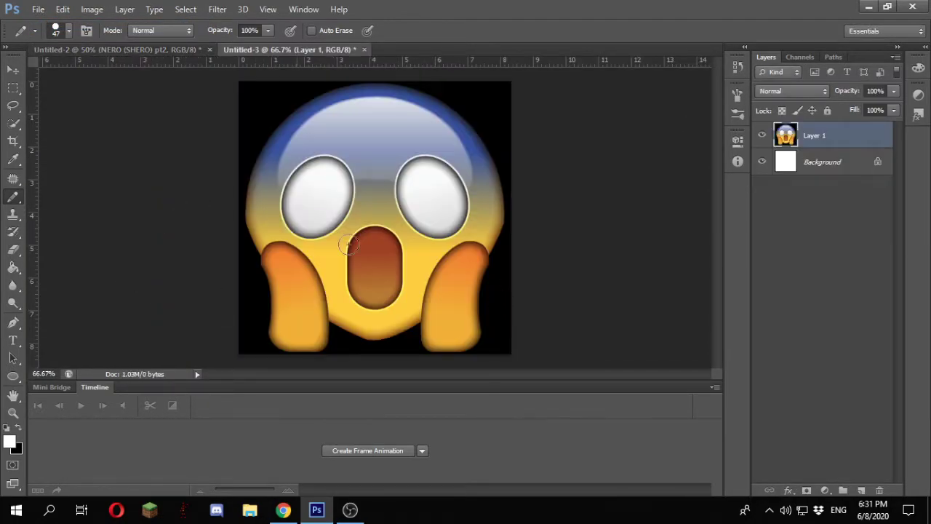
# - Select the emoji with a 65 px Quick Selection brush and copy it for the collage
pyautogui.press('w')
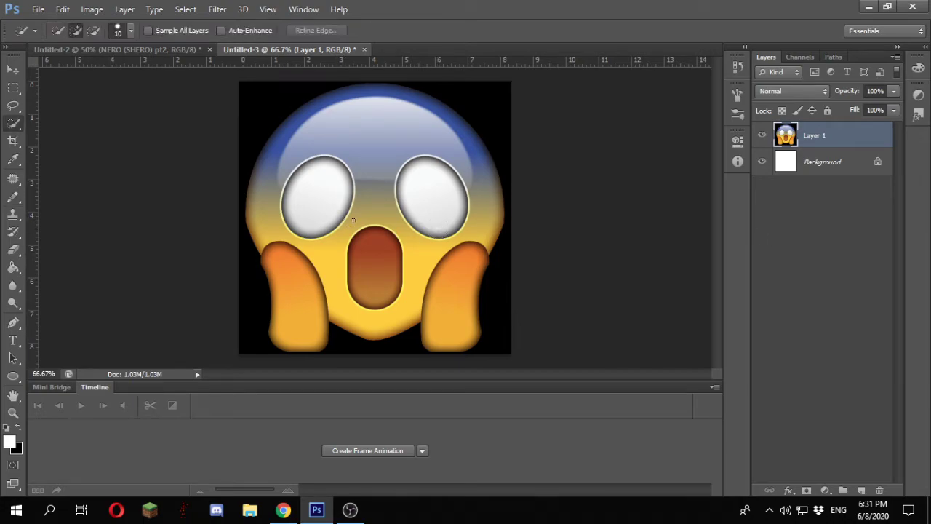
pyautogui.click(130, 31)
pyautogui.click(81, 69)
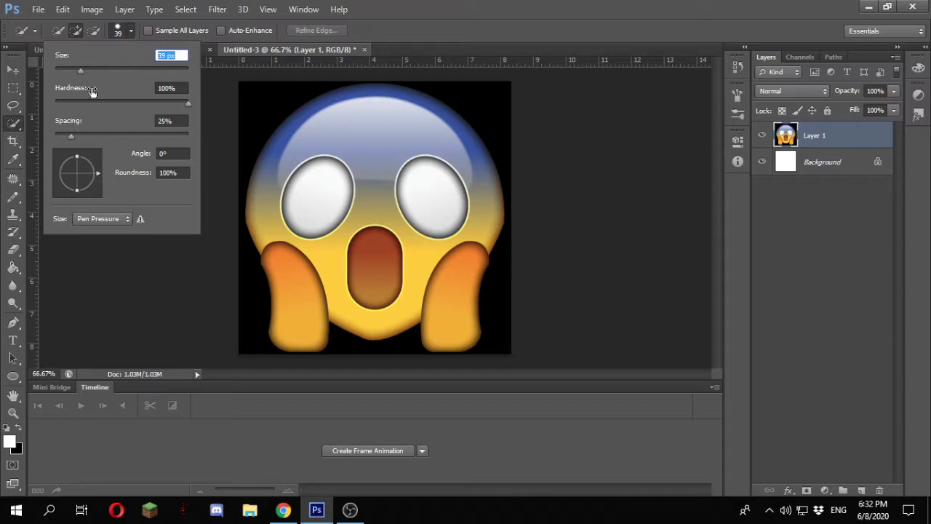
pyautogui.click(357, 129)
pyautogui.moveTo(357, 129)
pyautogui.mouseDown()
pyautogui.moveTo(337, 187)
pyautogui.moveTo(298, 199)
pyautogui.moveTo(277, 193)
pyautogui.moveTo(297, 251)
pyautogui.moveTo(304, 258)
pyautogui.moveTo(396, 244)
pyautogui.moveTo(375, 240)
pyautogui.moveTo(450, 212)
pyautogui.moveTo(465, 241)
pyautogui.moveTo(427, 208)
pyautogui.moveTo(312, 167)
pyautogui.mouseUp()
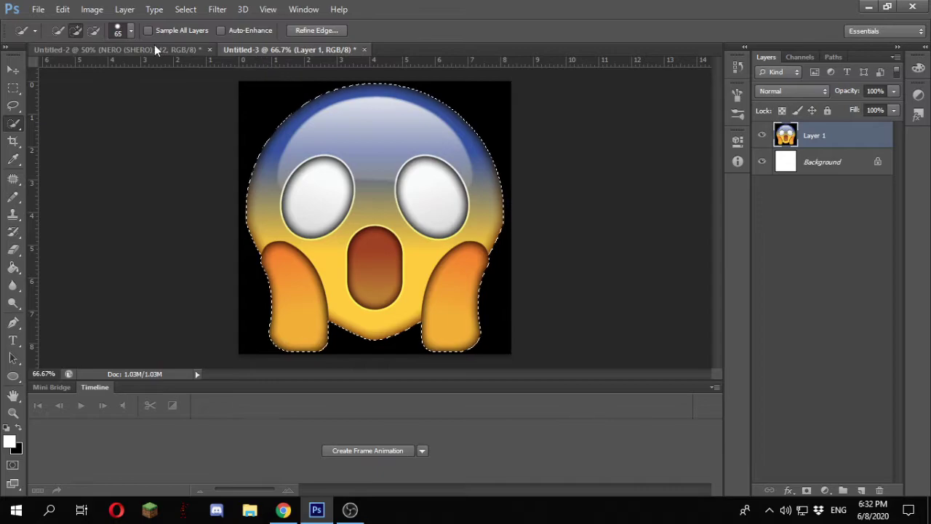
pyautogui.hotkey('ctrl', 'c')
pyautogui.hotkey('ctrl', 'Tab')
# - Paste the screaming emoji as the top layer, tilted about 8° and scaled to 48% over the BRUH panel
pyautogui.hotkey('ctrl', 'v')
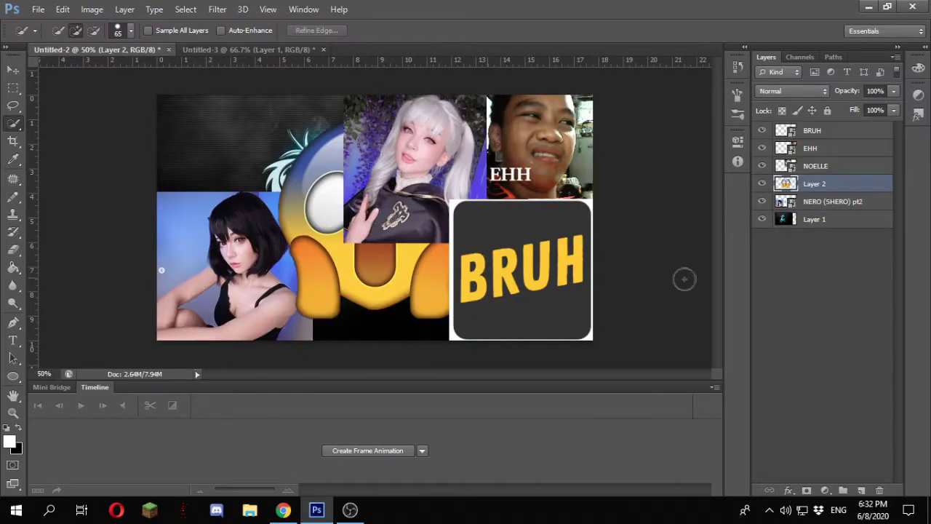
pyautogui.moveTo(845, 183); pyautogui.dragTo(850, 130)
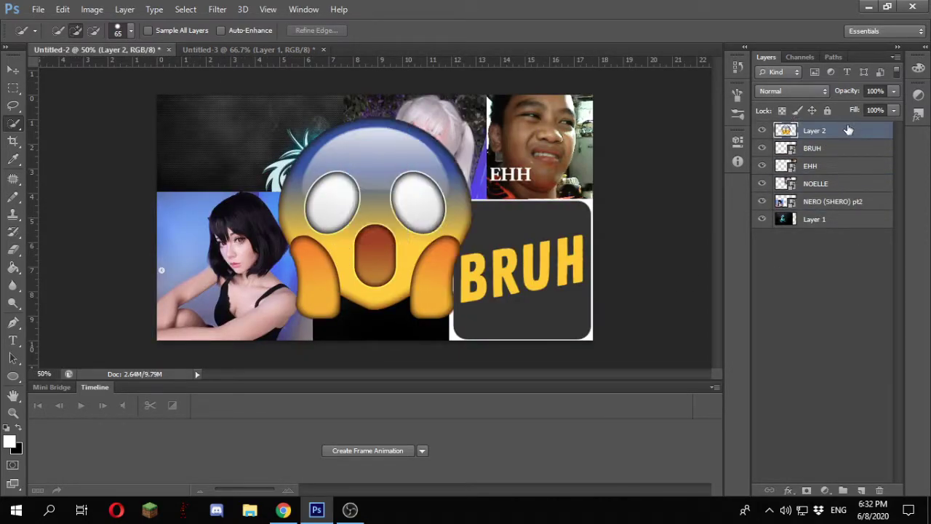
pyautogui.hotkey('ctrl', 't')
pyautogui.moveTo(412, 224); pyautogui.dragTo(524, 223)
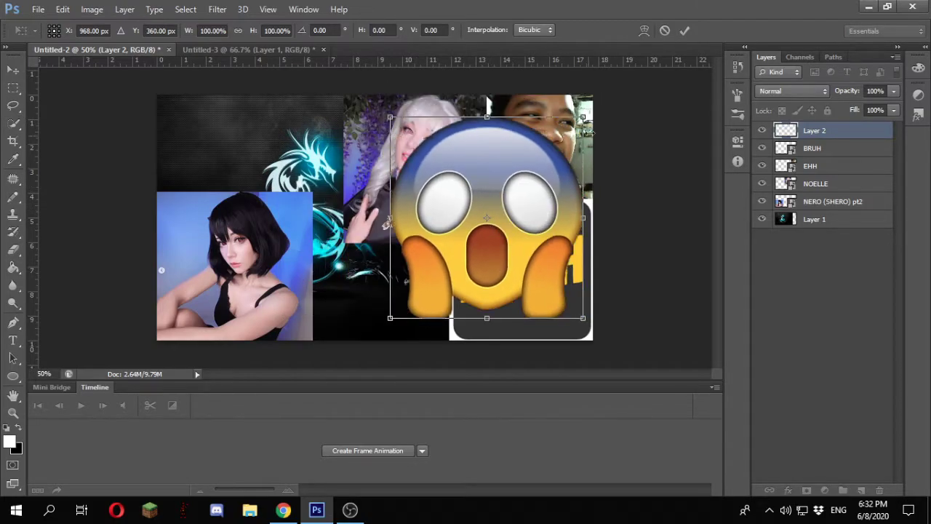
pyautogui.moveTo(604, 114); pyautogui.dragTo(500, 190)
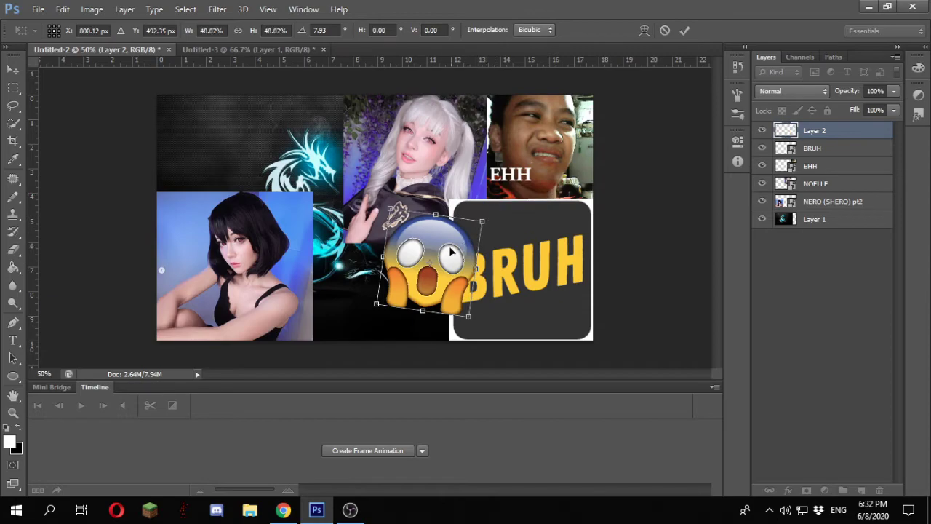
pyautogui.moveTo(480, 222); pyautogui.dragTo(579, 146)
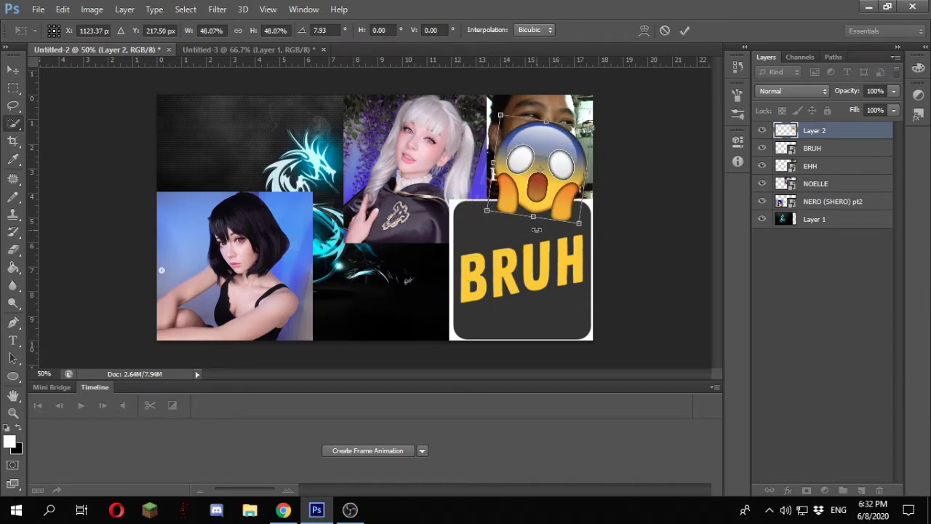
pyautogui.press('Return')
pyautogui.click(283, 510)
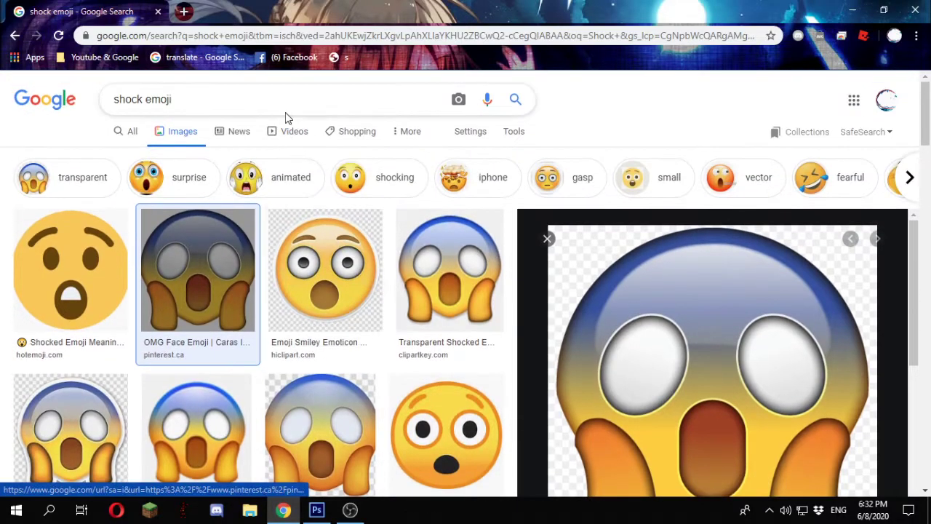
# - Replace the image search with 'hot emoji face'
pyautogui.tripleClick(324, 93)
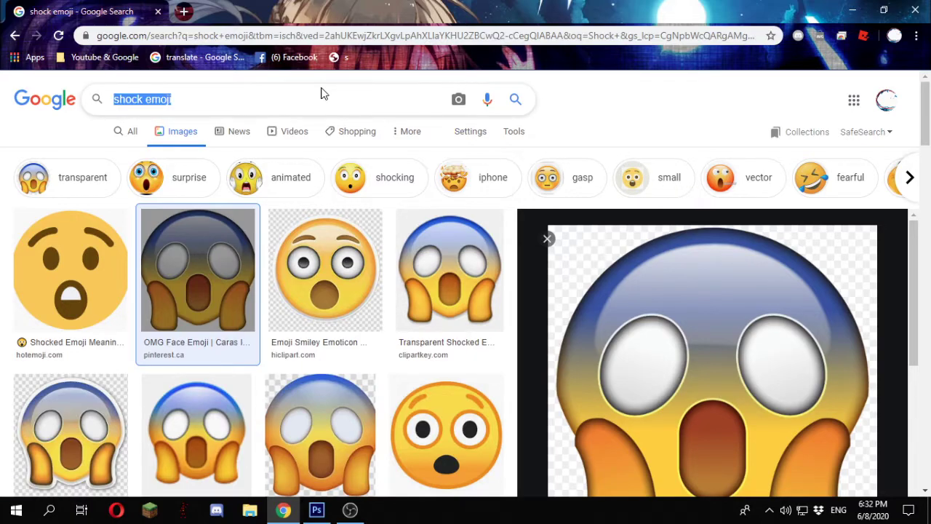
pyautogui.write('hot emoji')
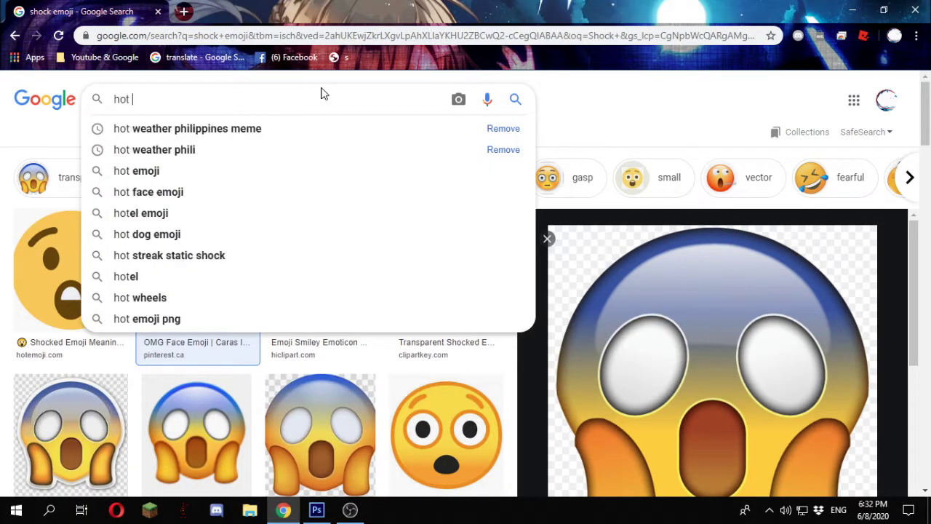
pyautogui.press('Down')
pyautogui.press('Down')
pyautogui.press('Down')
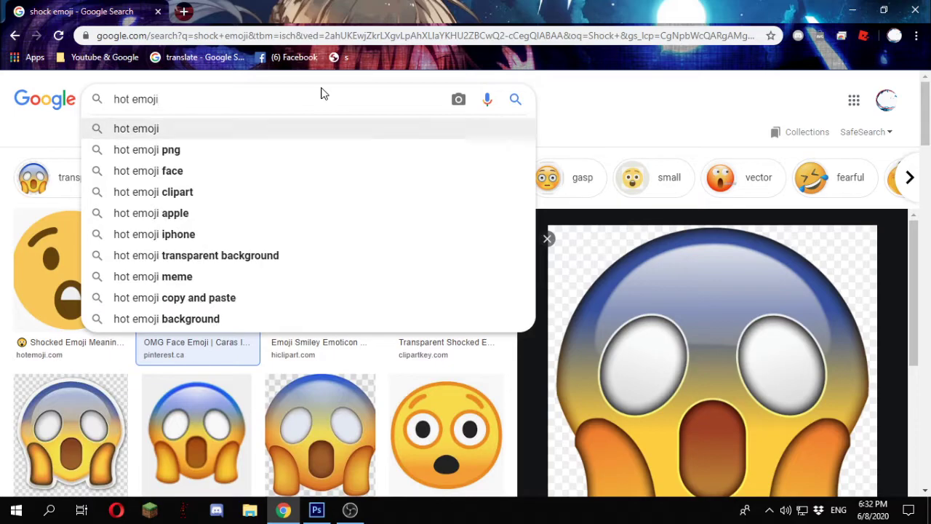
pyautogui.press('Return')
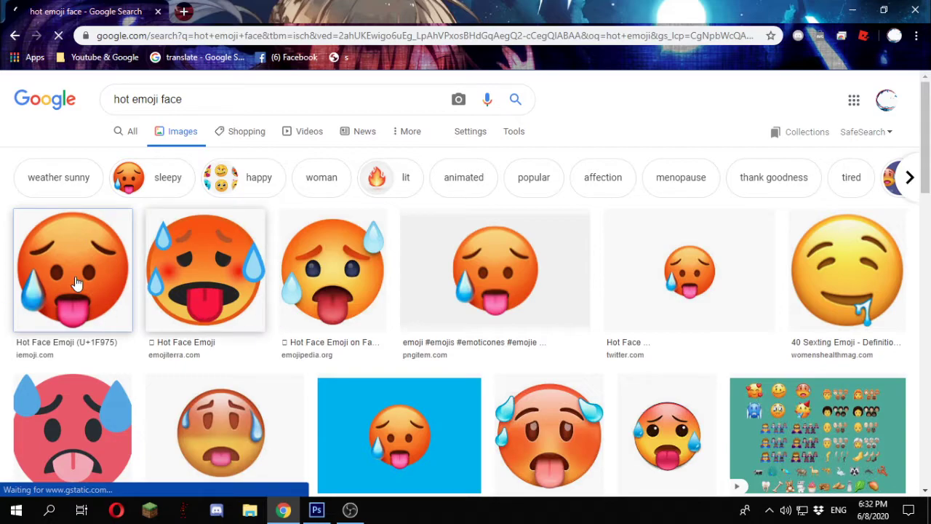
# - Open the first Hot Face Emoji result and copy its image
pyautogui.click(129, 309)
pyautogui.rightClick(652, 352)
pyautogui.click(626, 185)
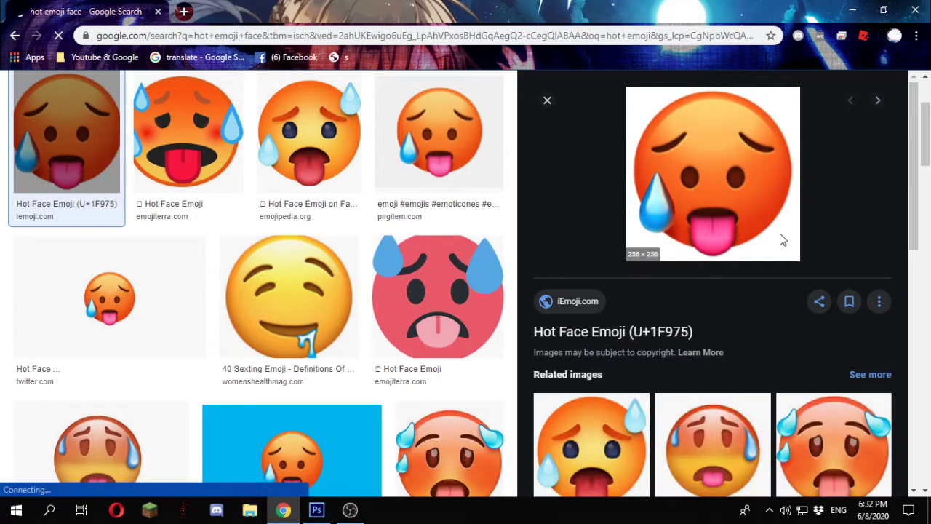
pyautogui.rightClick(759, 219)
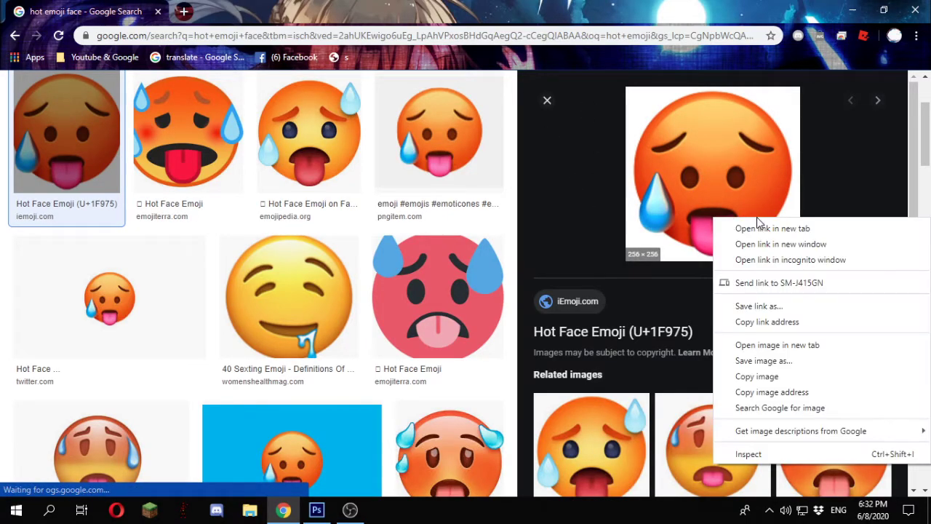
pyautogui.click(789, 376)
# - Paste the hot-face emoji into the scratch document and delete the shocked emoji and white background layers
pyautogui.click(316, 510)
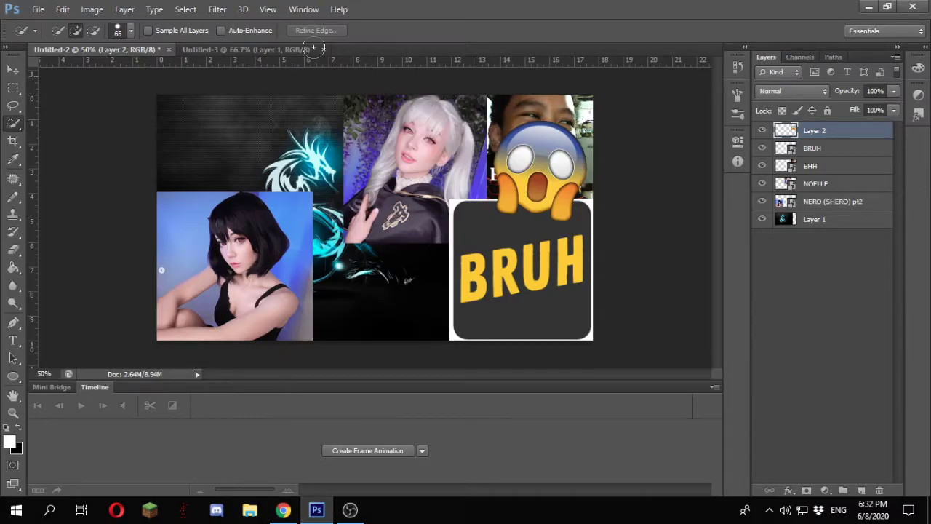
pyautogui.click(224, 48)
pyautogui.hotkey('ctrl', 'v')
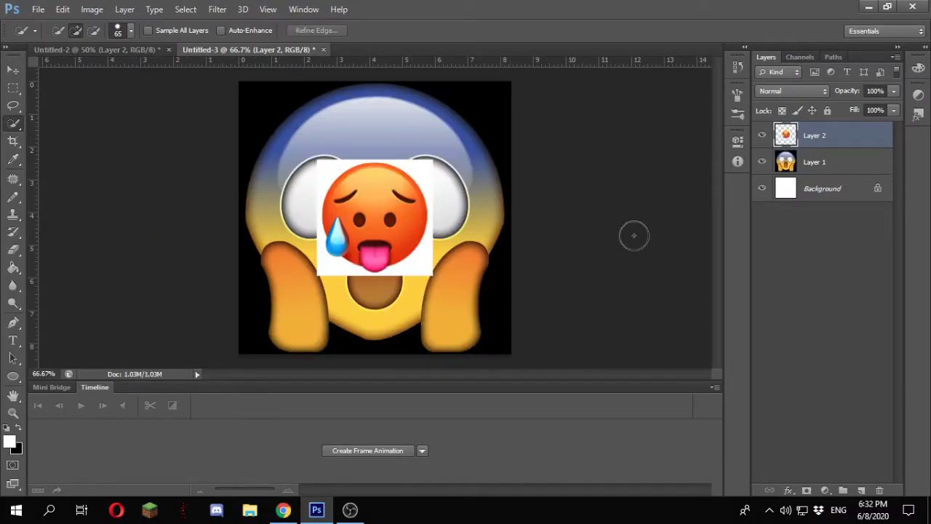
pyautogui.click(846, 166)
pyautogui.press('Delete')
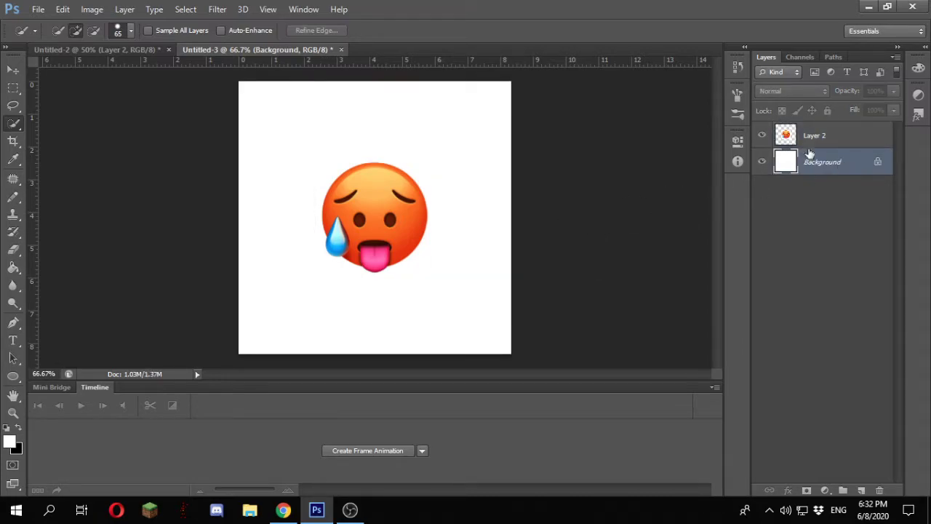
pyautogui.press('Delete')
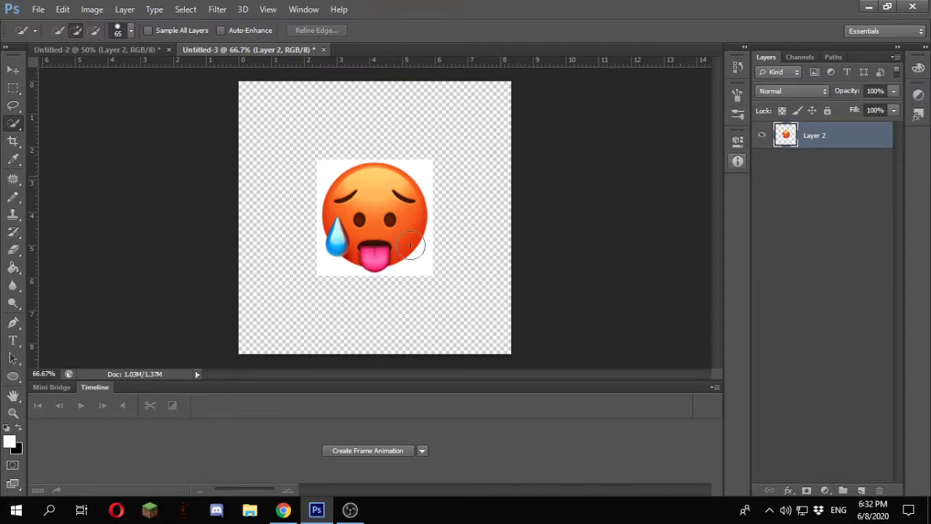
# - Crop the canvas tightly around the emoji and copy its round face using Quick Selection
pyautogui.press('c')
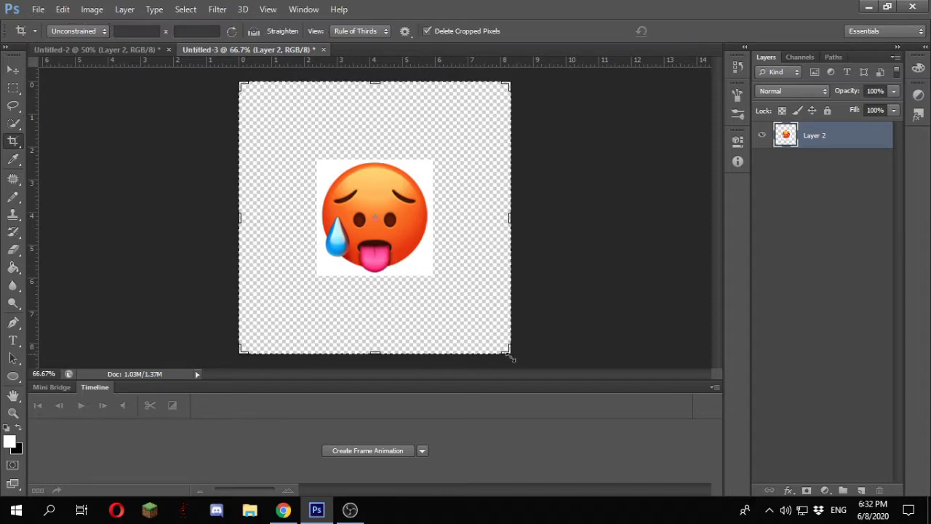
pyautogui.moveTo(513, 358); pyautogui.dragTo(468, 314)
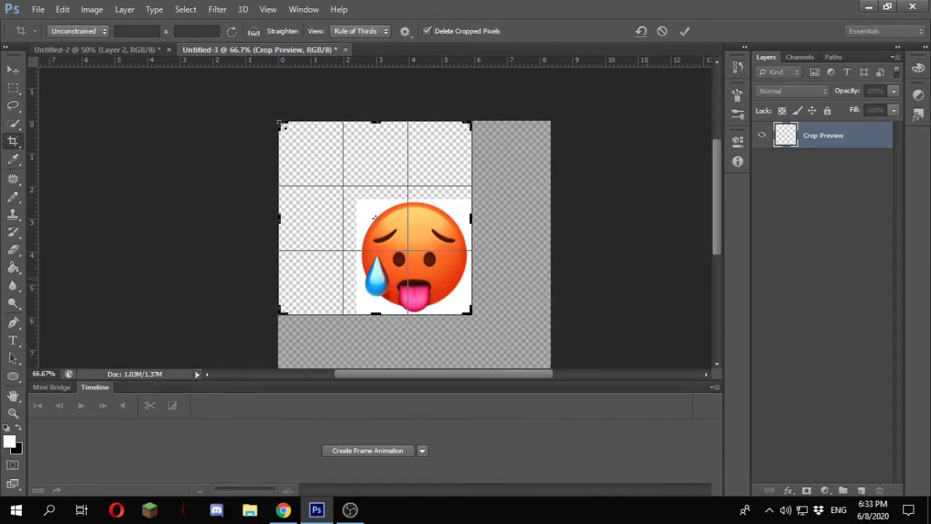
pyautogui.moveTo(281, 124); pyautogui.dragTo(317, 161)
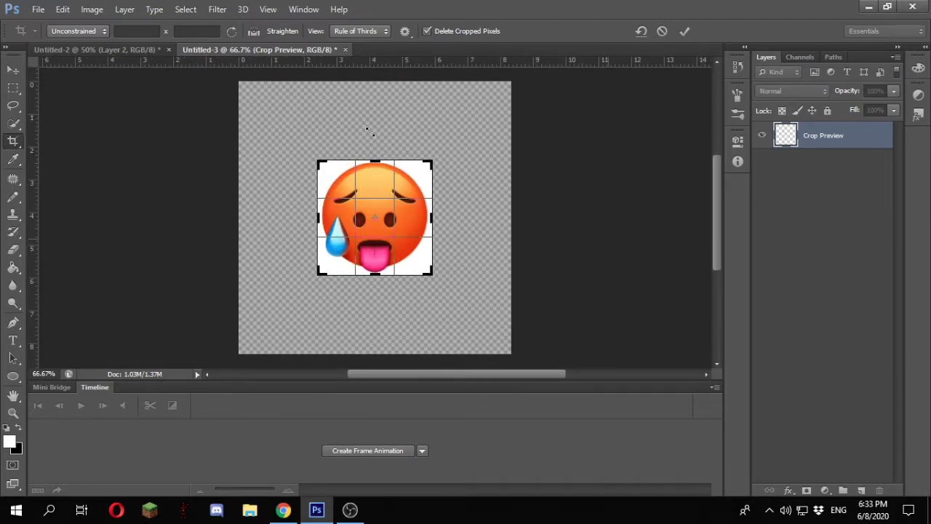
pyautogui.press('Return')
pyautogui.click(14, 123)
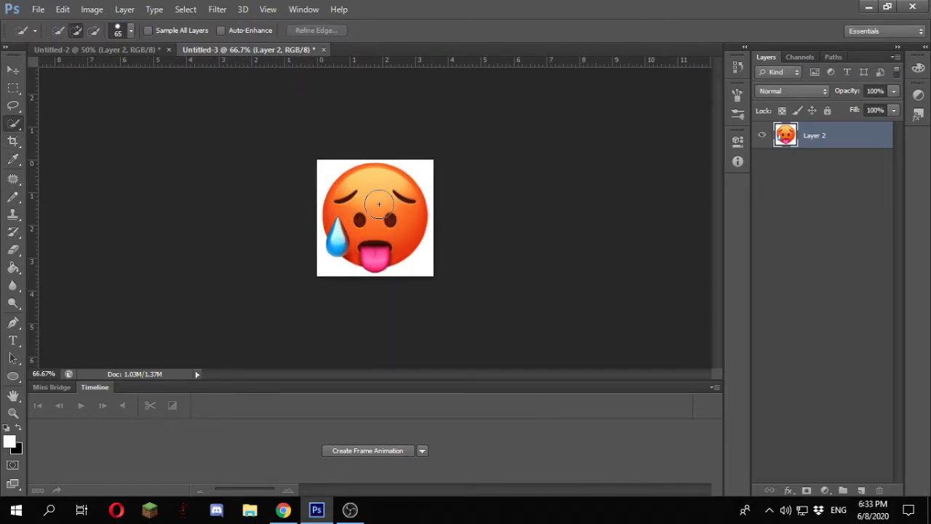
pyautogui.moveTo(379, 205); pyautogui.dragTo(374, 219)
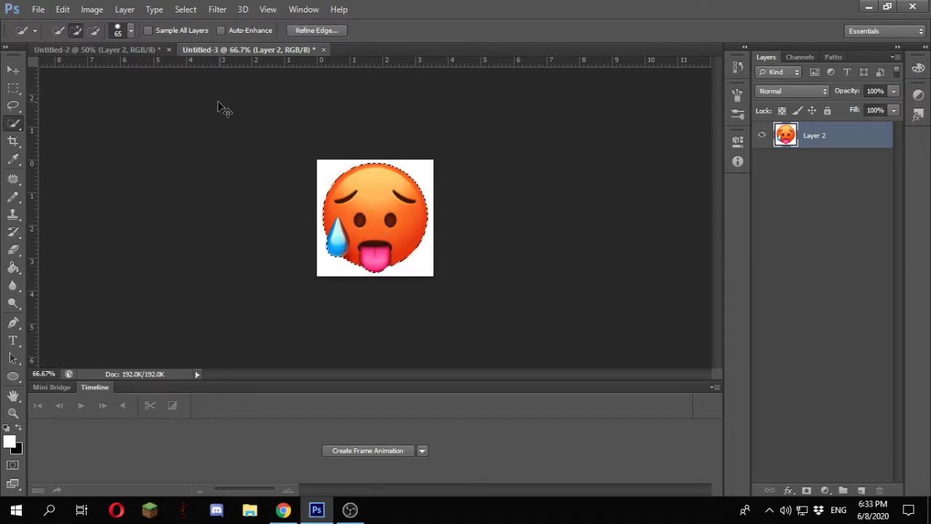
pyautogui.hotkey('ctrl', 'c')
# - Paste the emoji face into the collage and move it upright into the top-left corner
pyautogui.click(143, 51)
pyautogui.hotkey('ctrl', 'v')
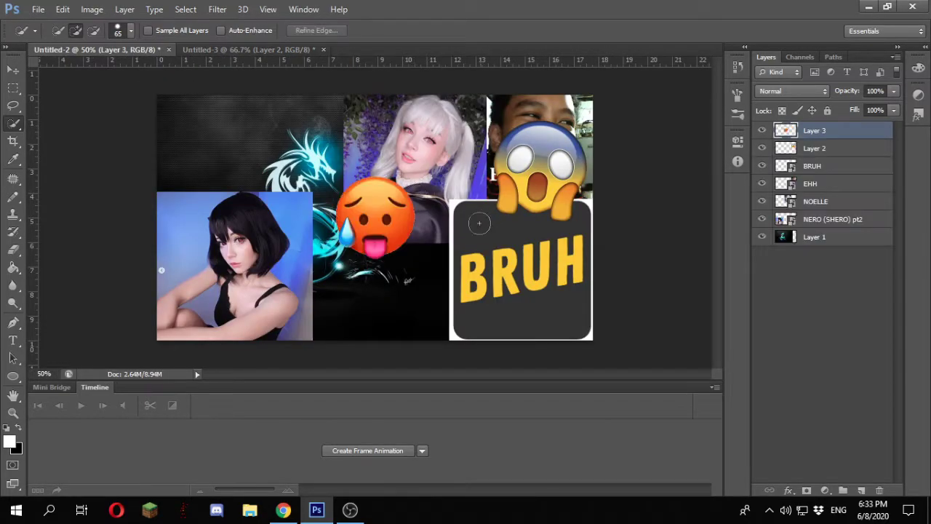
pyautogui.hotkey('ctrl', 't')
pyautogui.moveTo(406, 182); pyautogui.dragTo(231, 80)
pyautogui.moveTo(227, 144); pyautogui.dragTo(231, 131)
pyautogui.press('Escape')
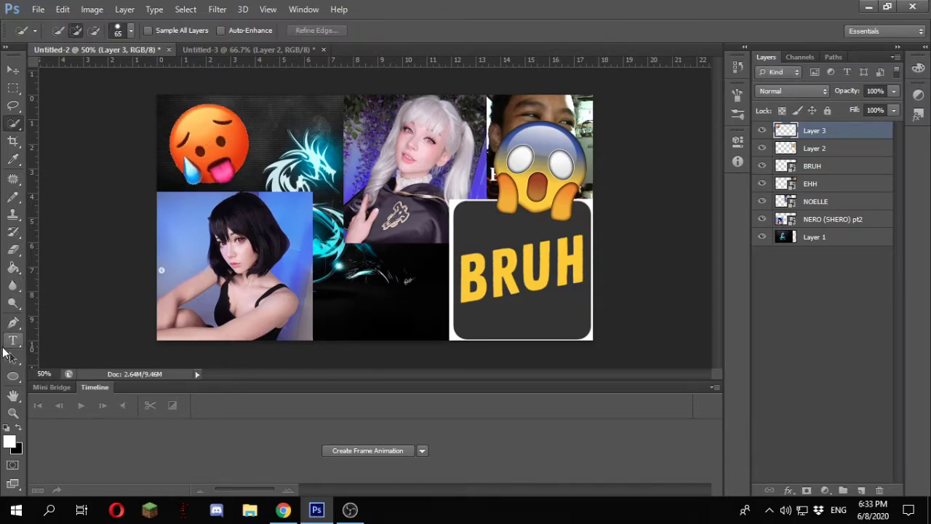
# - Start a 72 pt text line on the dark-haired girl's photo
pyautogui.click(12, 340)
pyautogui.click(264, 291)
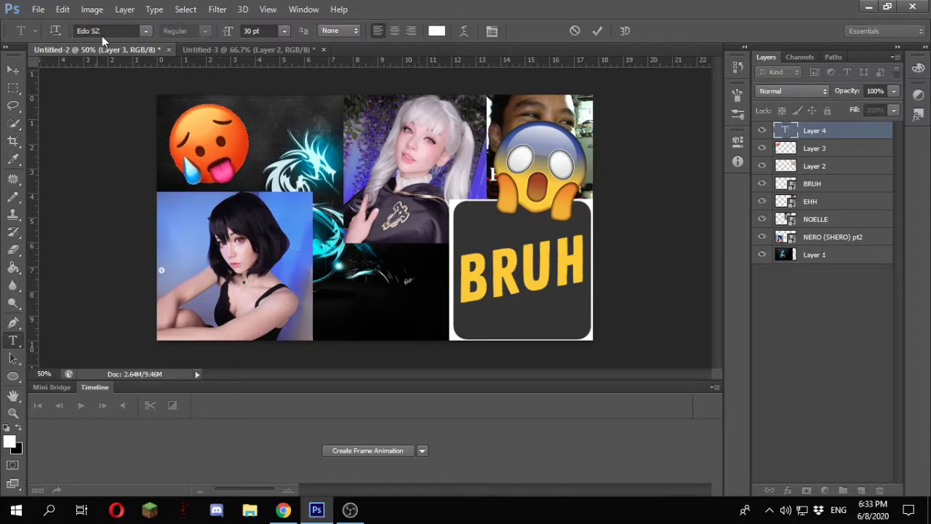
pyautogui.click(284, 31)
pyautogui.click(268, 263)
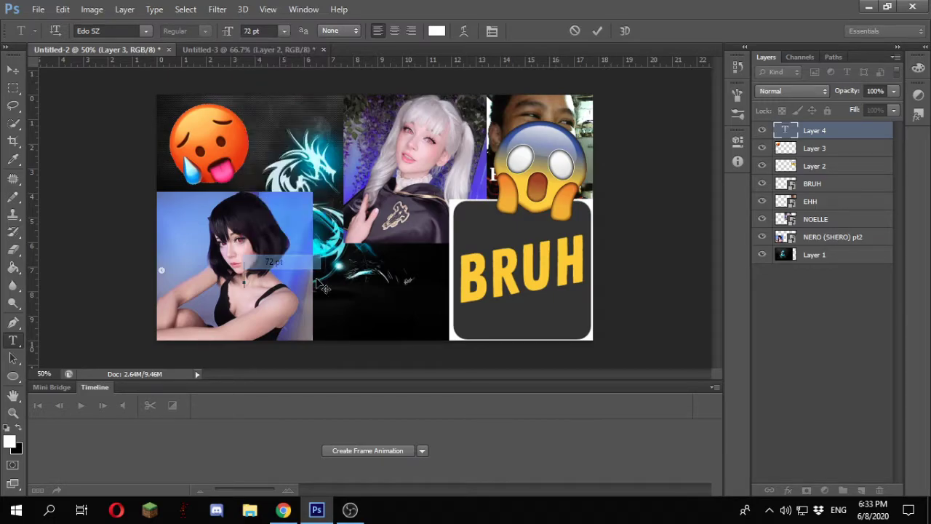
# - Type the caption 'OMG I GOT WAIFU (NOT CLICKBAIT!)' and shift it left so it fully shows
pyautogui.write('OM')
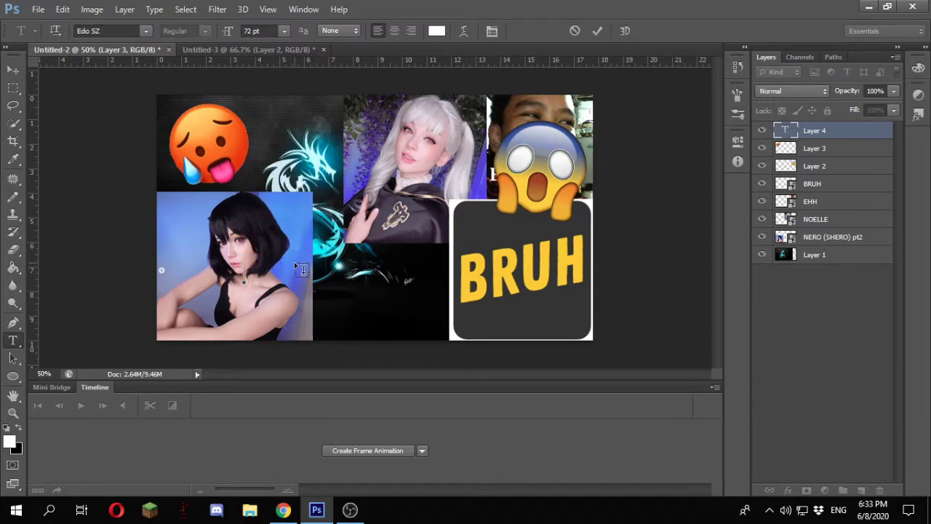
pyautogui.write('G I')
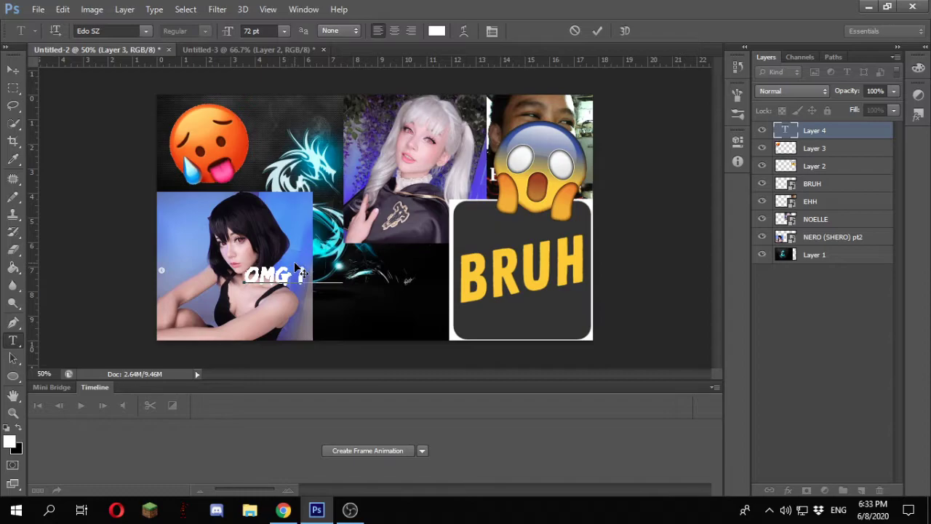
pyautogui.write(' GOT WAIFU (')
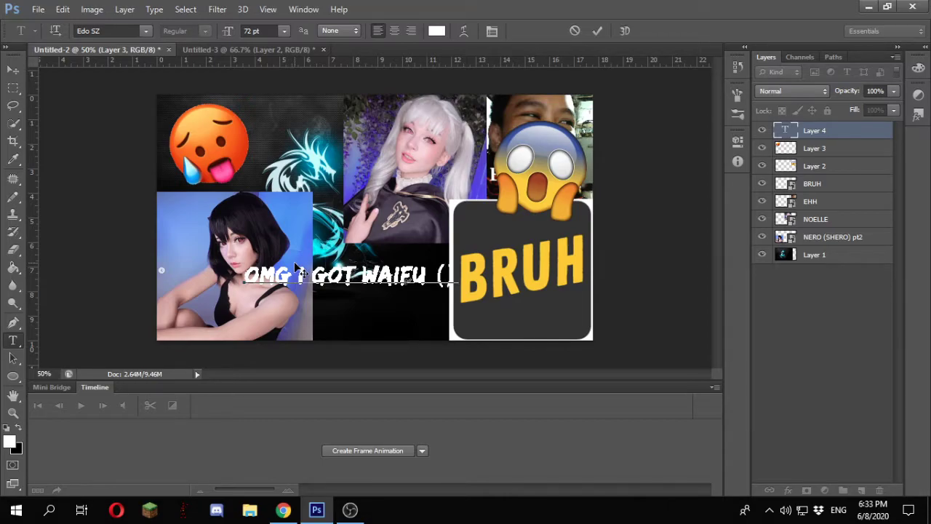
pyautogui.write('NOT BLOCK')
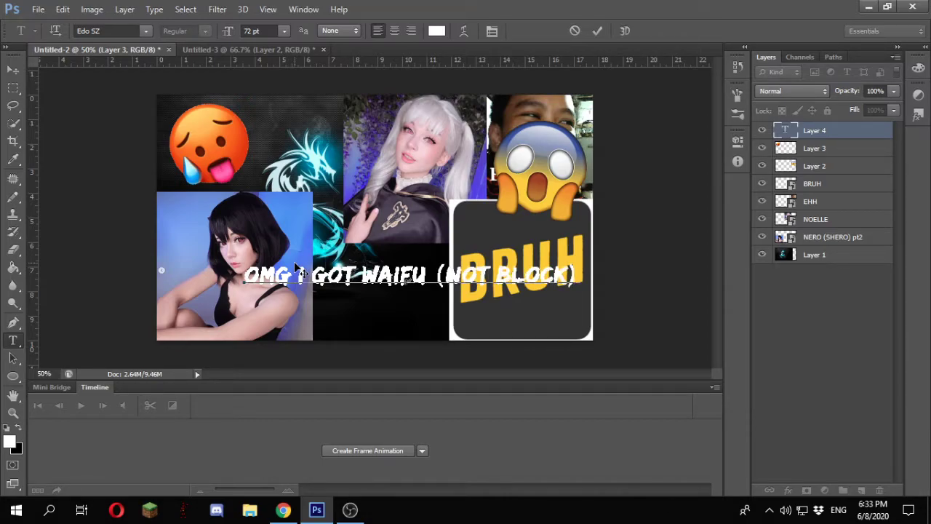
pyautogui.press('BackSpace')
pyautogui.press('BackSpace')
pyautogui.press('BackSpace')
pyautogui.press('BackSpace')
pyautogui.press('BackSpace')
pyautogui.write('P')
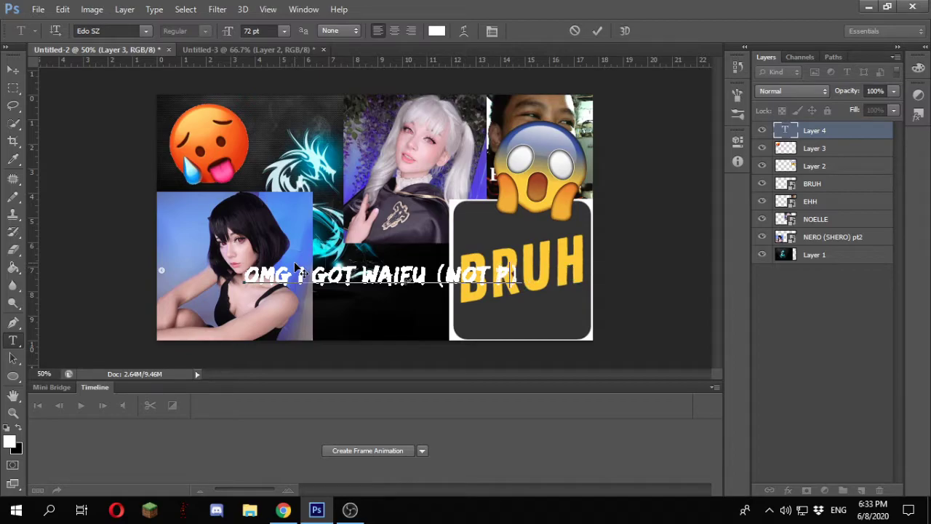
pyautogui.write('ICK')
pyautogui.press('BackSpace')
pyautogui.press('BackSpace')
pyautogui.press('BackSpace')
pyautogui.press('BackSpace')
pyautogui.write('BCLICK')
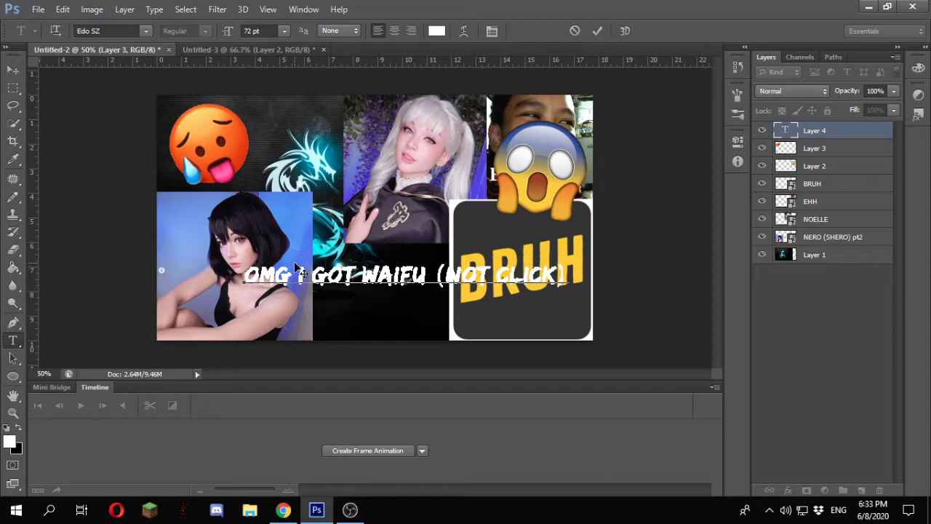
pyautogui.write('BAIT')
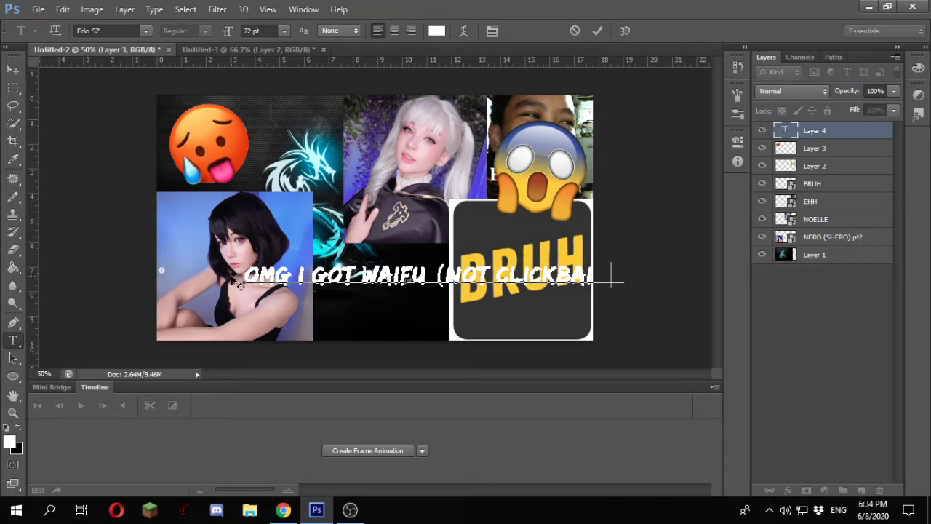
pyautogui.moveTo(208, 284); pyautogui.dragTo(159, 281)
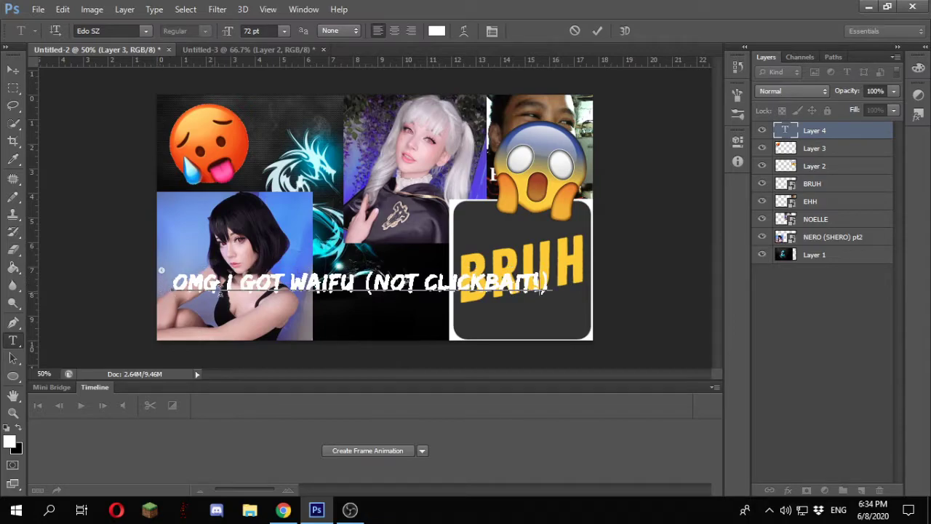
# - Apply a black fx Stroke to the caption layer and drag the caption down to the bottom edge
pyautogui.click(12, 69)
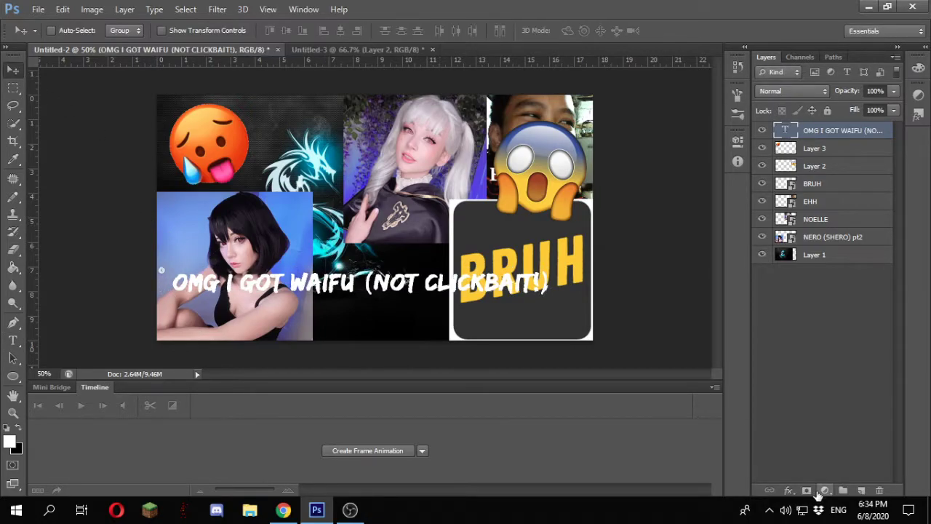
pyautogui.click(788, 491)
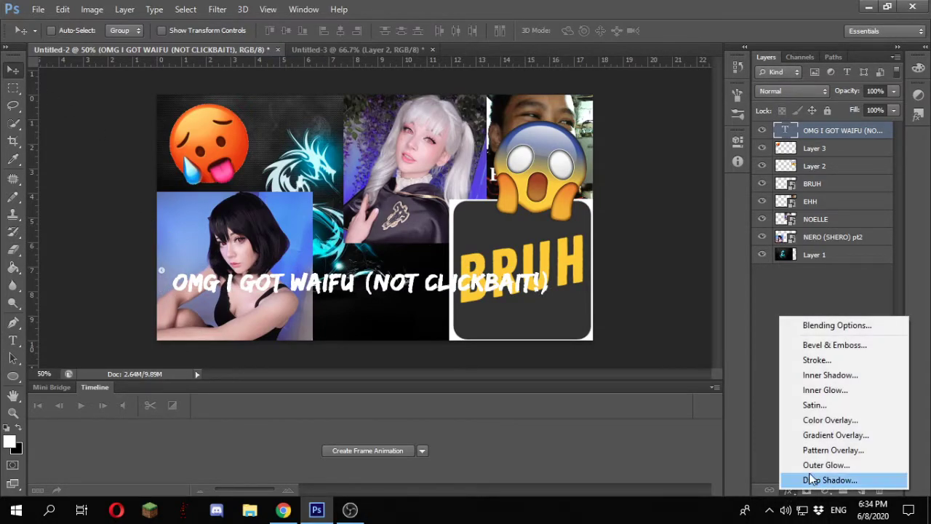
pyautogui.click(833, 360)
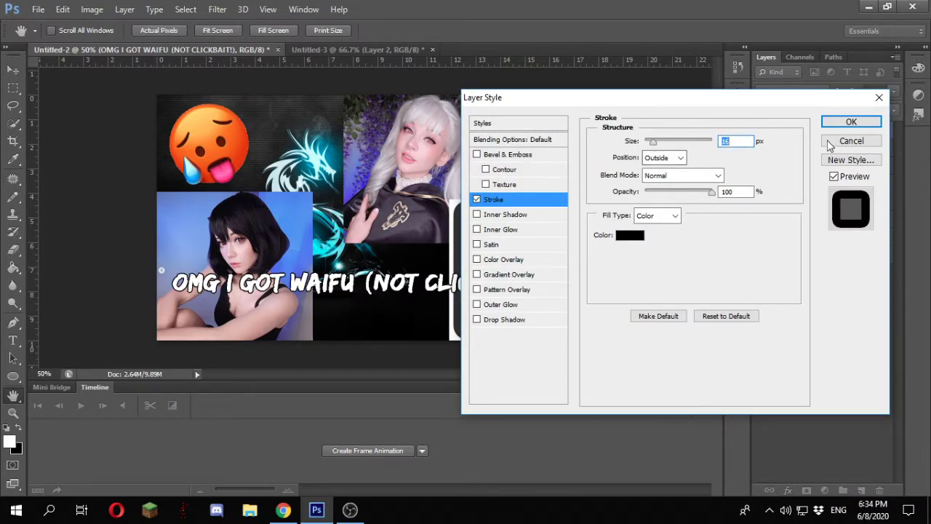
pyautogui.click(851, 122)
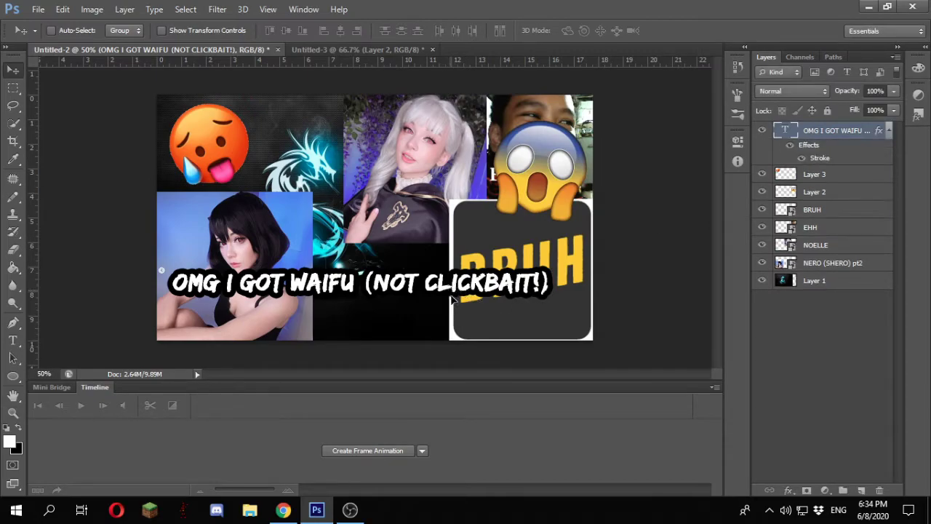
pyautogui.moveTo(457, 291); pyautogui.dragTo(474, 331)
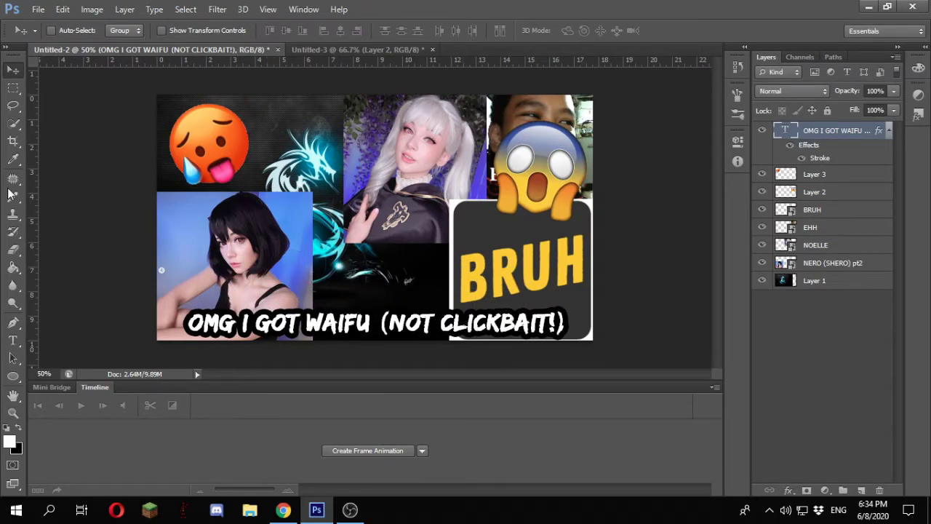
# - Search Google Images for 'red arrow png'
pyautogui.click(283, 509)
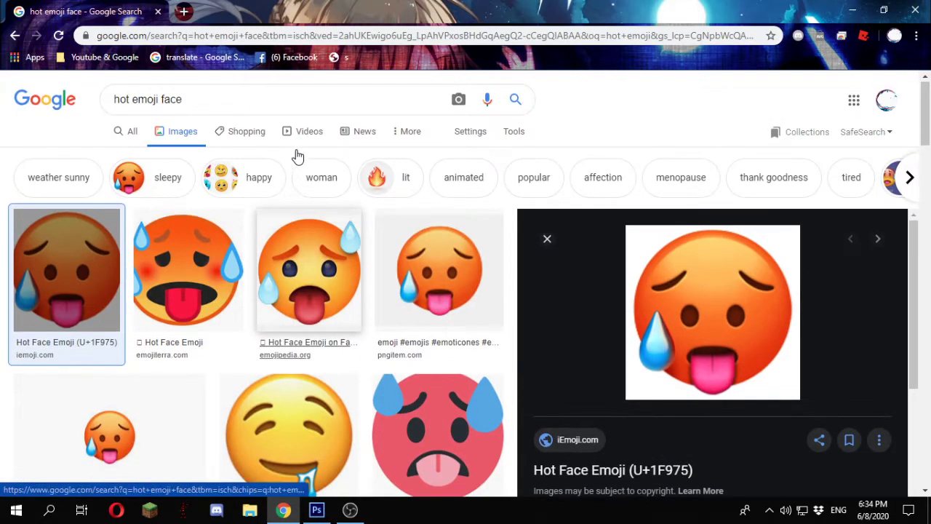
pyautogui.tripleClick(296, 109)
pyautogui.write('red')
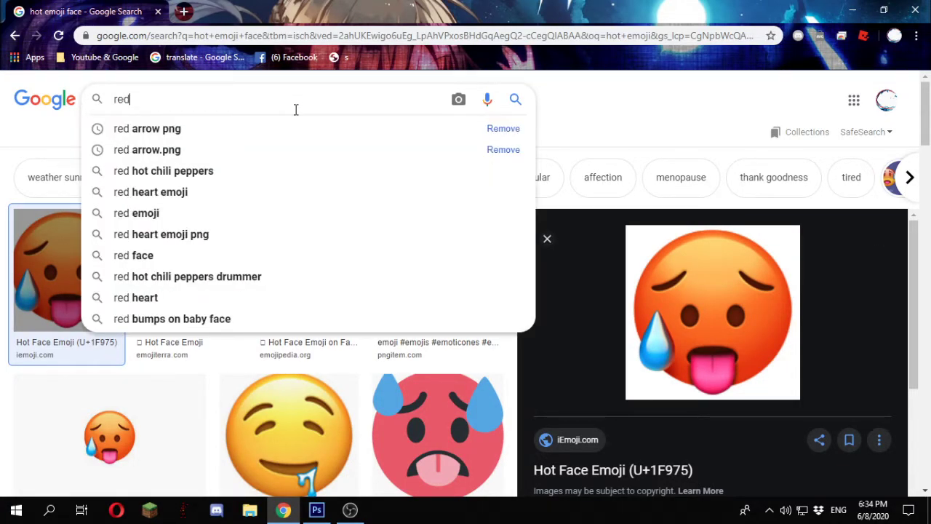
pyautogui.press('Down')
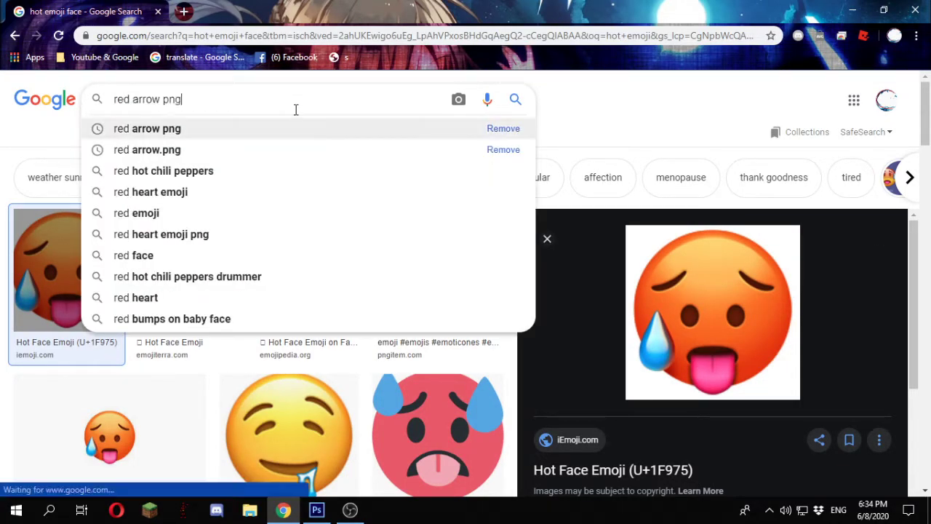
pyautogui.press('Return')
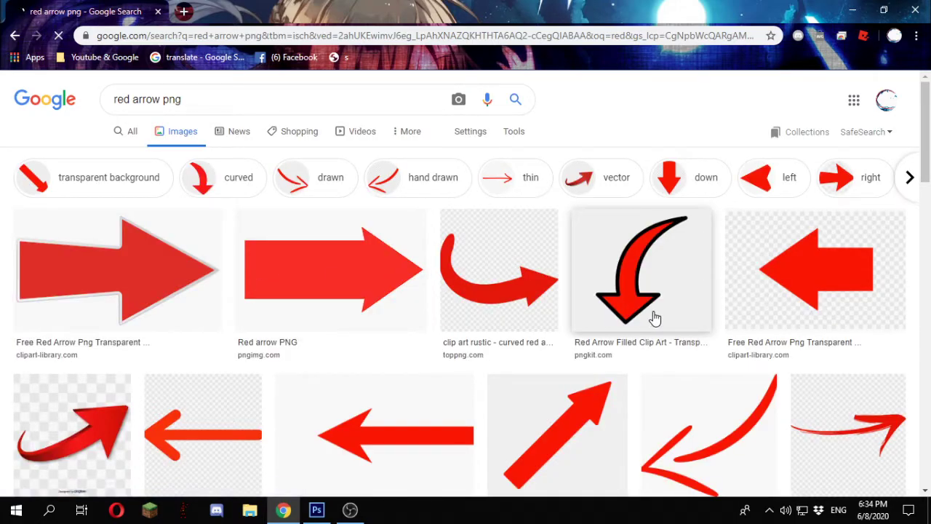
# - Preview the Red Arrow Filled Clip Art and copy the image
pyautogui.click(653, 317)
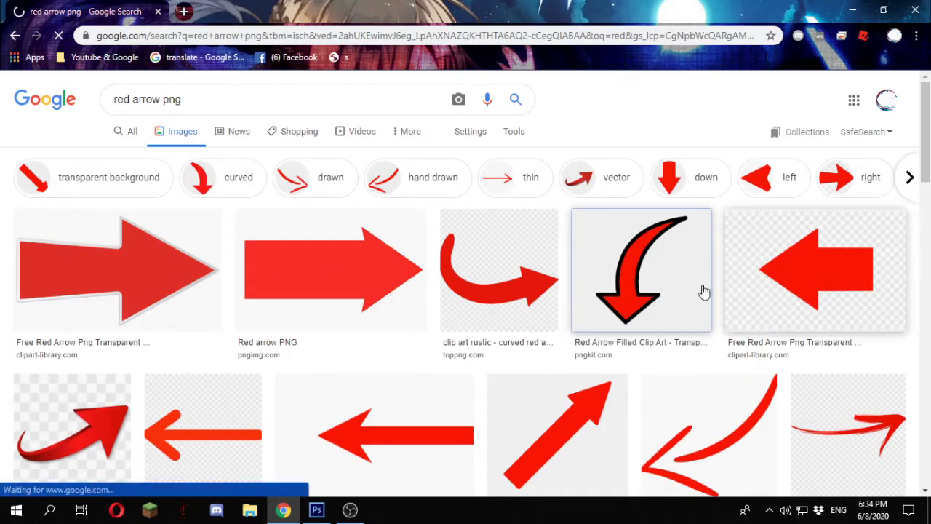
pyautogui.click(691, 311)
pyautogui.click(669, 302)
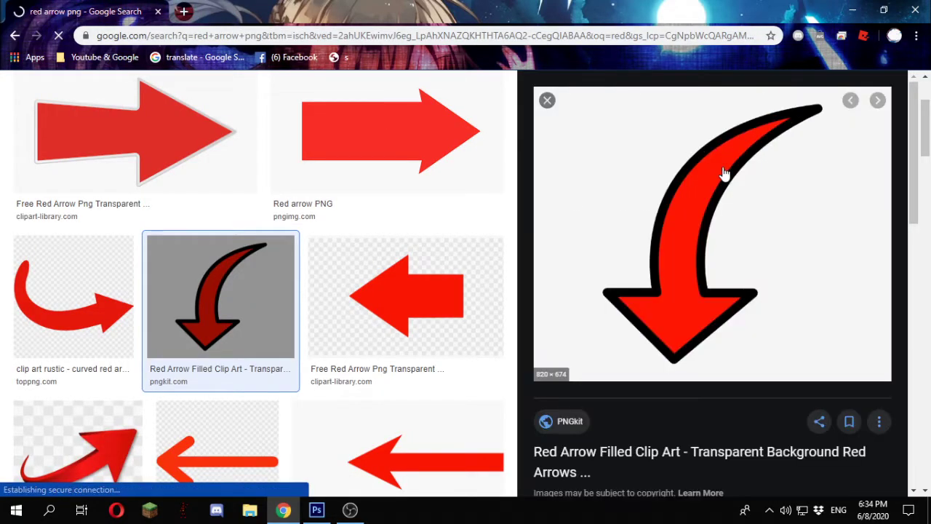
pyautogui.rightClick(725, 175)
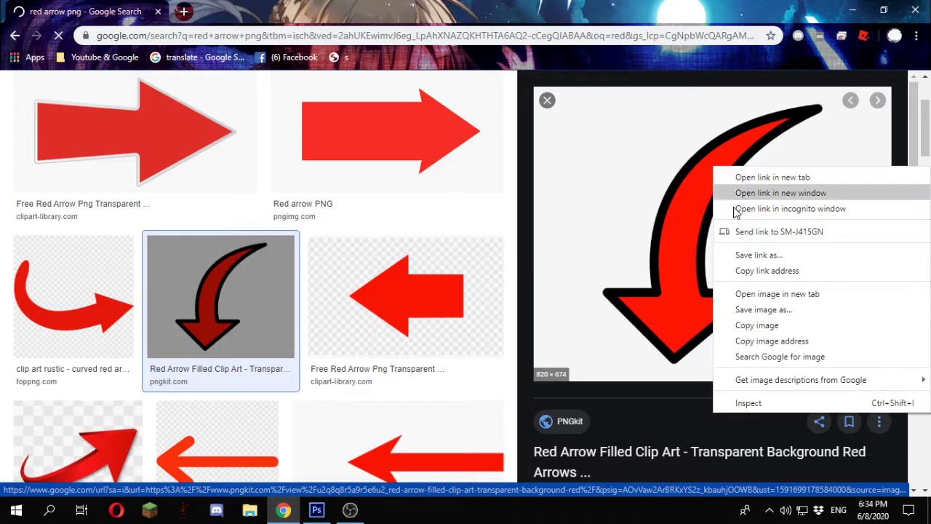
pyautogui.click(788, 321)
# - Create a new clipboard-sized 820×674 document and paste the red arrow into it
pyautogui.click(317, 510)
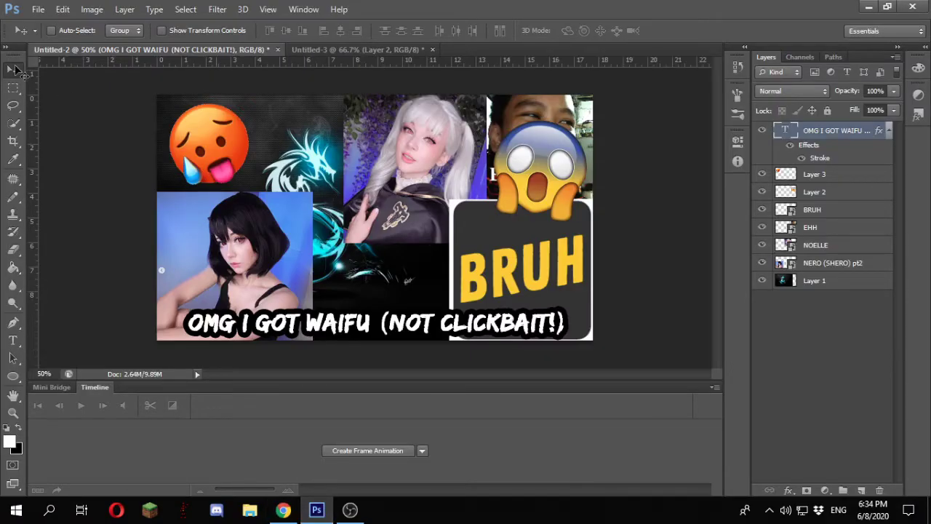
pyautogui.click(323, 49)
pyautogui.hotkey('ctrl', 'v')
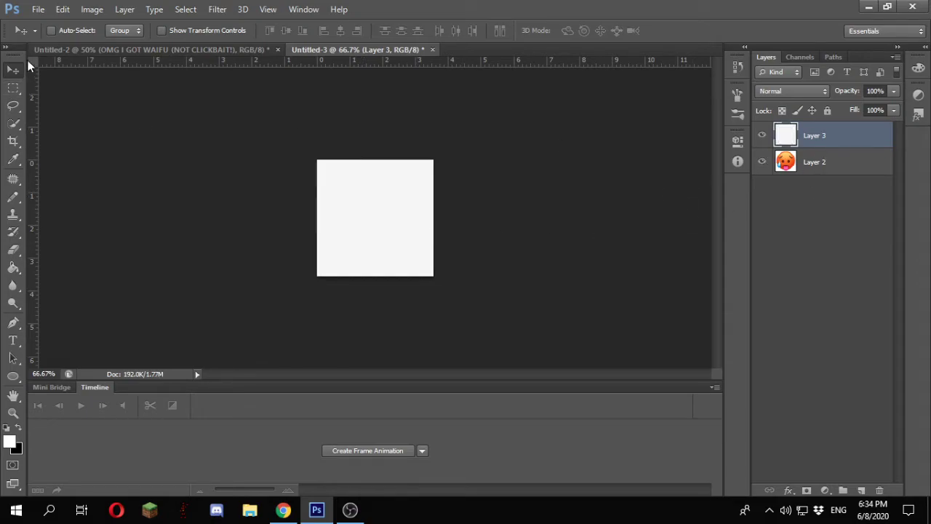
pyautogui.click(38, 8)
pyautogui.click(51, 27)
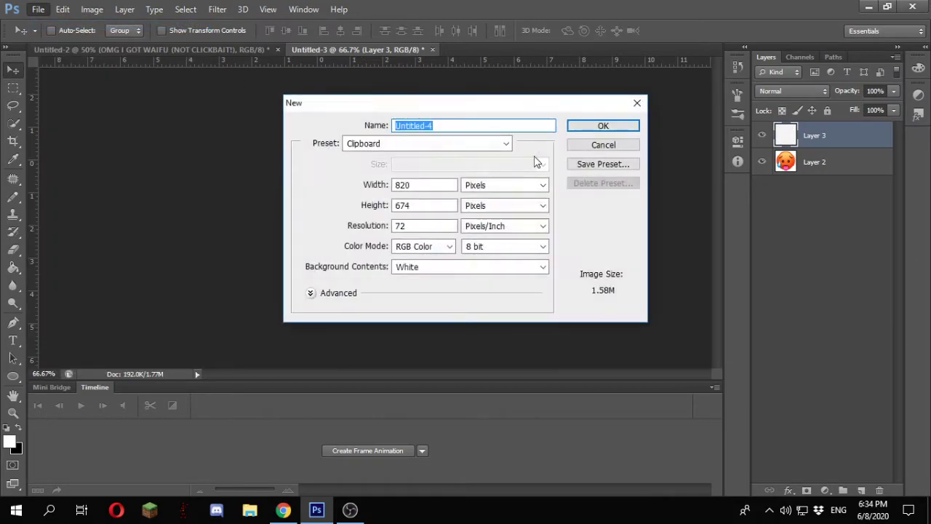
pyautogui.click(618, 126)
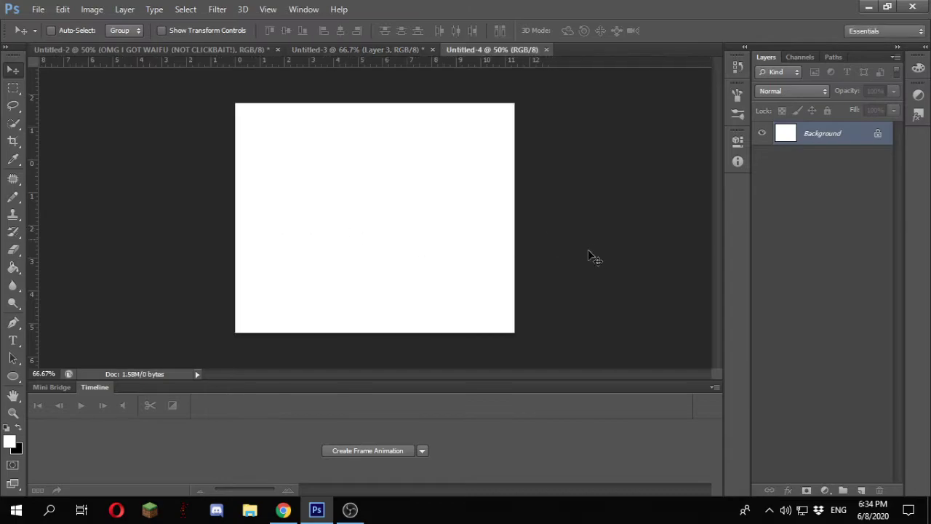
pyautogui.hotkey('ctrl', 'v')
# - Select the arrow with Quick Selection, subtracting stray areas near its tip with the Alt-Lasso
pyautogui.press('w')
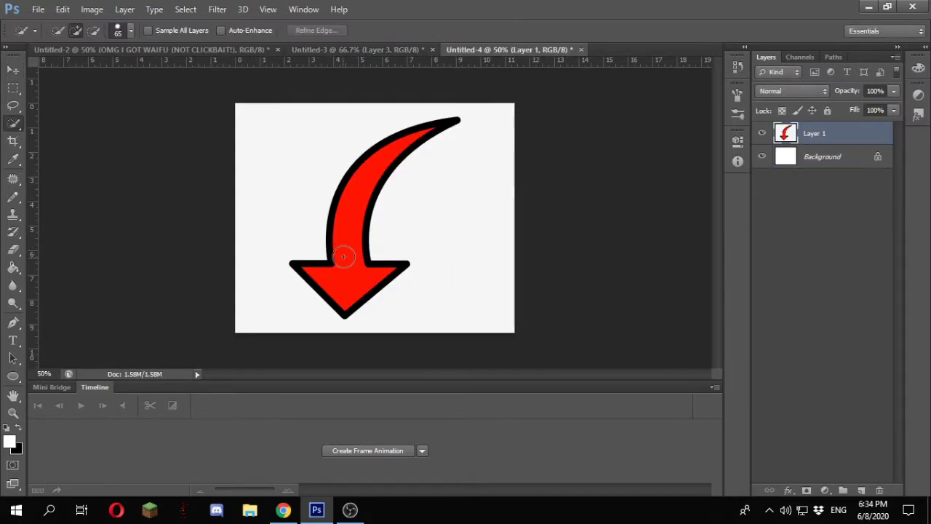
pyautogui.moveTo(343, 251)
pyautogui.mouseDown()
pyautogui.moveTo(348, 262)
pyautogui.moveTo(345, 195)
pyautogui.moveTo(407, 137)
pyautogui.moveTo(372, 191)
pyautogui.mouseUp()
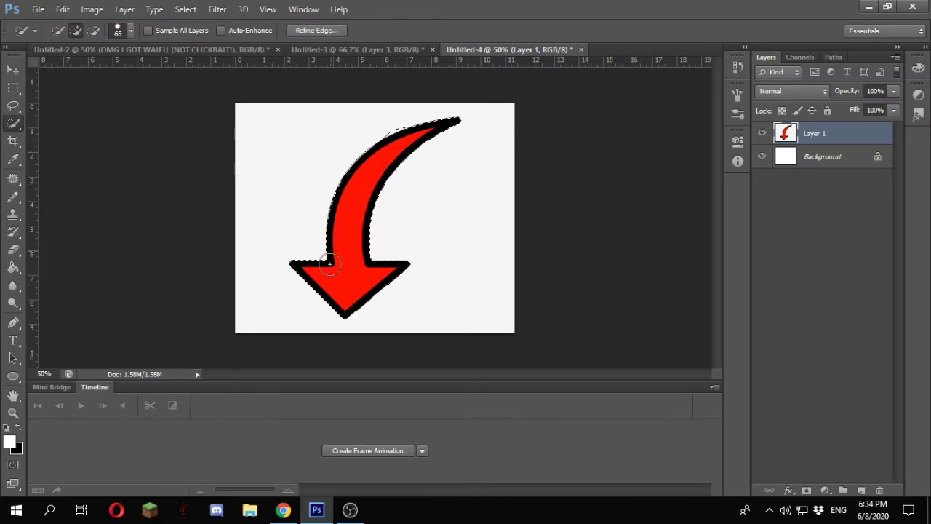
pyautogui.moveTo(329, 264)
pyautogui.mouseDown()
pyautogui.moveTo(383, 283)
pyautogui.moveTo(386, 191)
pyautogui.moveTo(418, 119)
pyautogui.mouseUp()
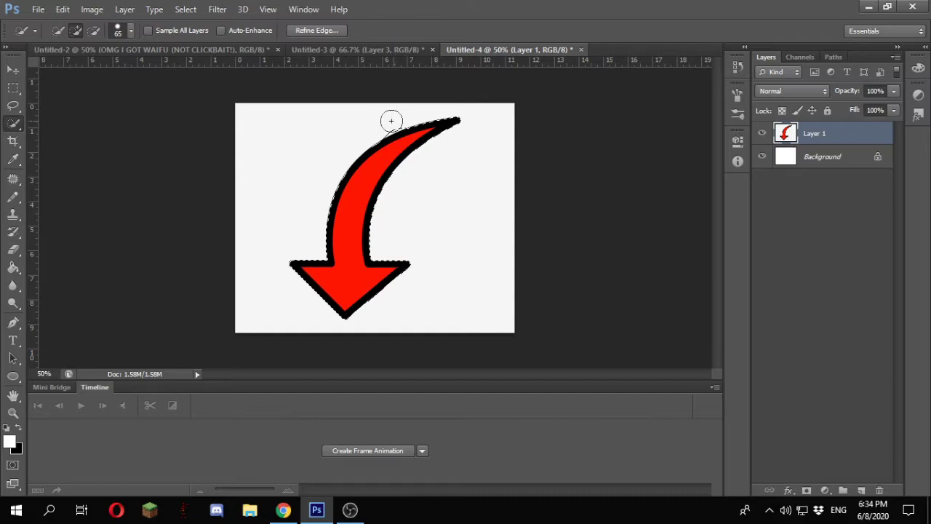
pyautogui.press('l')
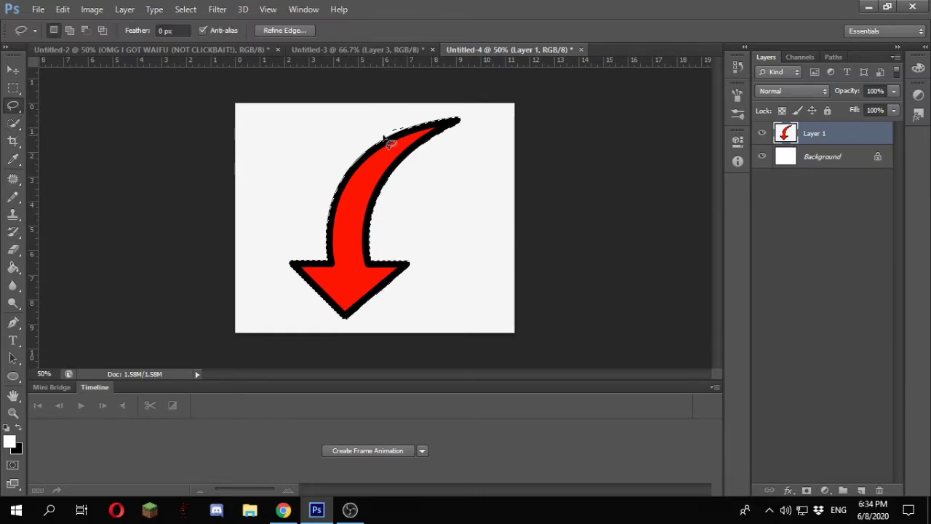
pyautogui.press('alt')
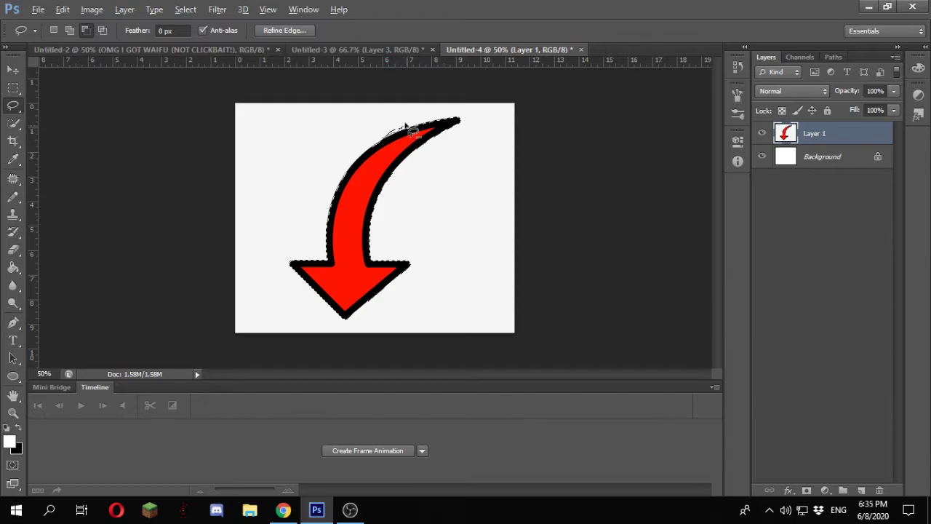
pyautogui.moveTo(393, 145); pyautogui.dragTo(388, 148)
pyautogui.press('alt')
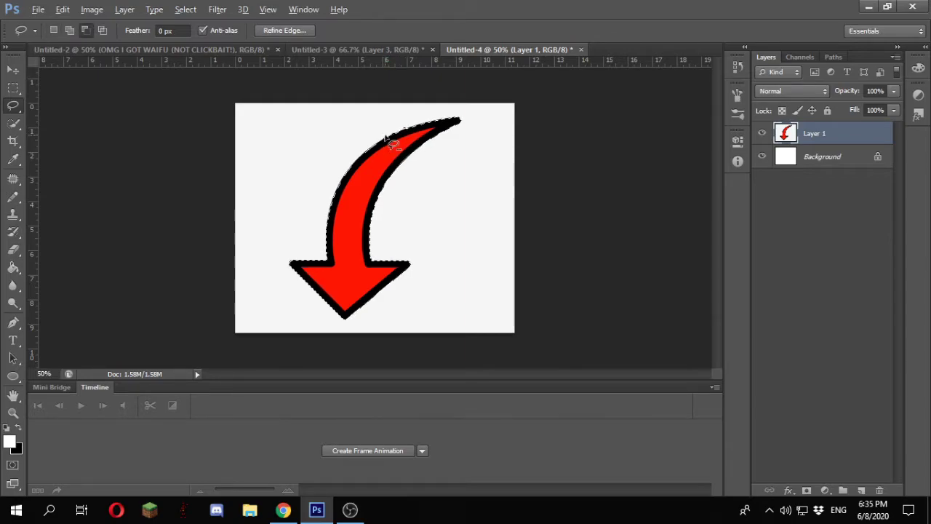
pyautogui.press('w')
pyautogui.hotkey('alt', 'w')
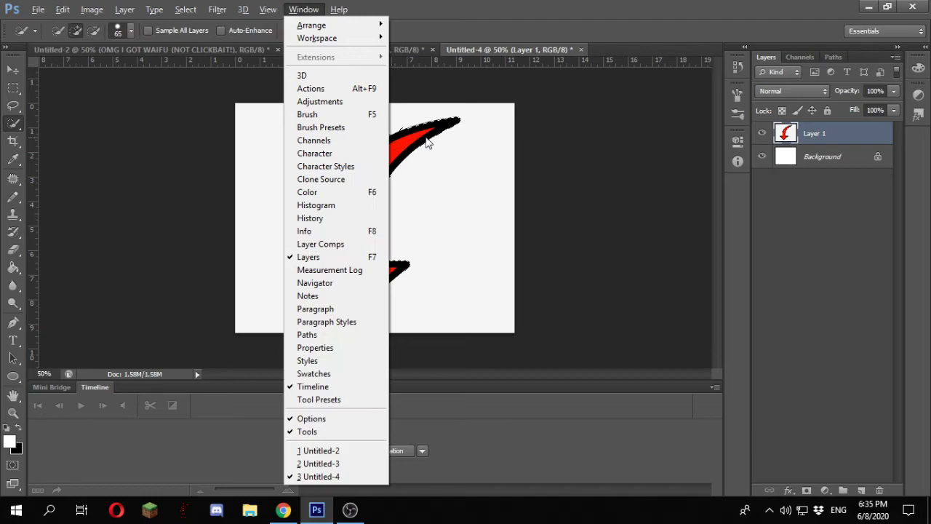
pyautogui.press('Escape')
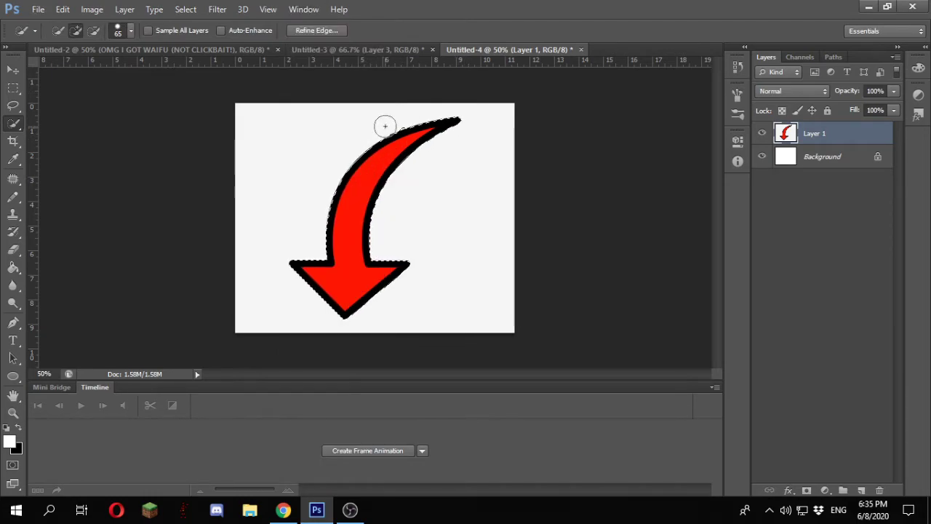
pyautogui.press('alt')
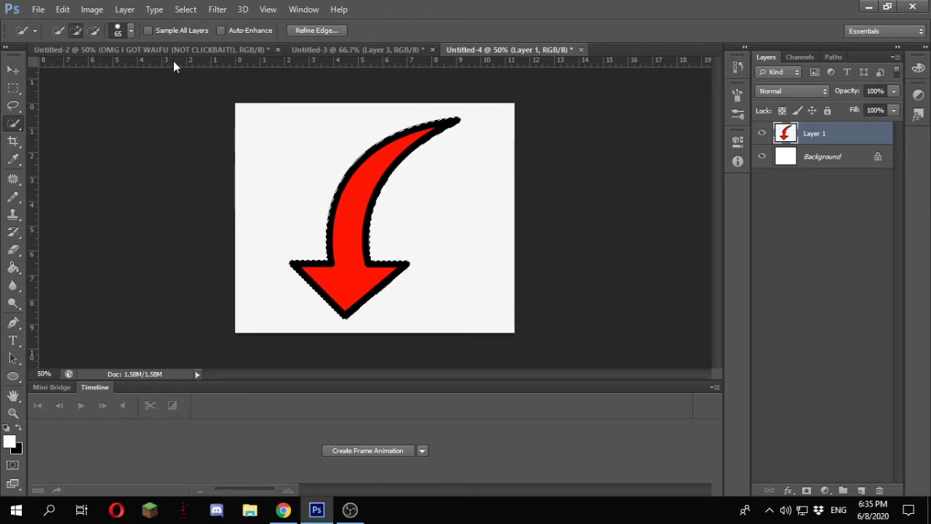
# - Drag the arrow into the collage, scale it to about 67% and rotate it up toward the cosplayer
pyautogui.moveTo(174, 65)
pyautogui.mouseDown()
pyautogui.moveTo(163, 50)
pyautogui.moveTo(367, 179)
pyautogui.mouseUp()
pyautogui.press('l')
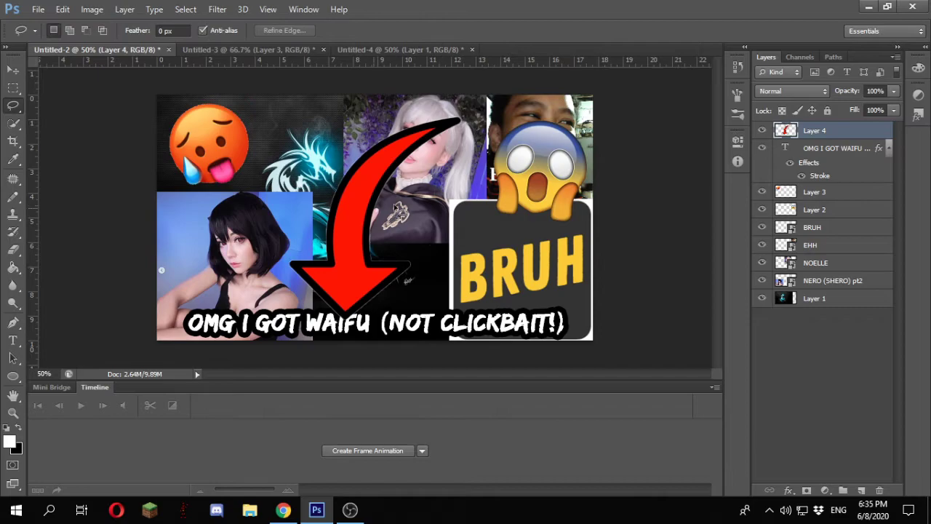
pyautogui.hotkey('ctrl', 't')
pyautogui.moveTo(474, 116); pyautogui.dragTo(419, 305)
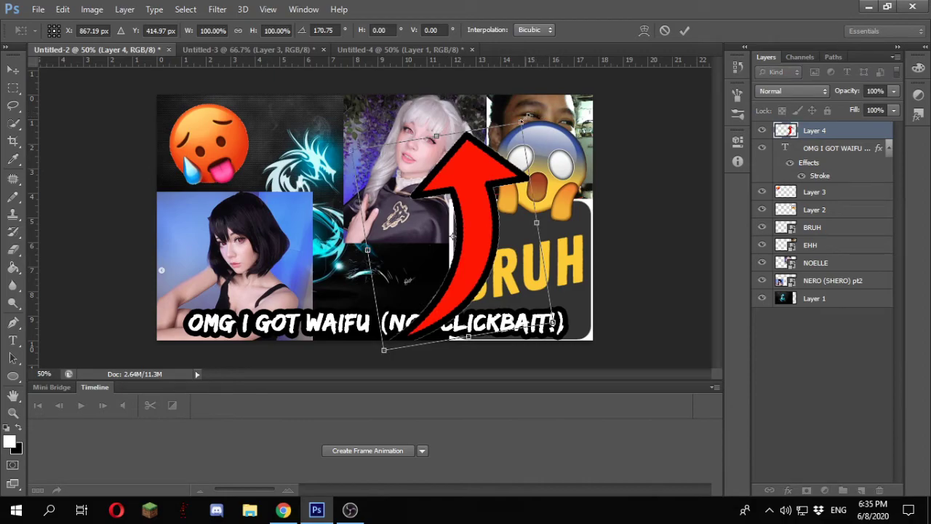
pyautogui.moveTo(523, 126); pyautogui.dragTo(486, 129)
pyautogui.moveTo(487, 244); pyautogui.dragTo(504, 219)
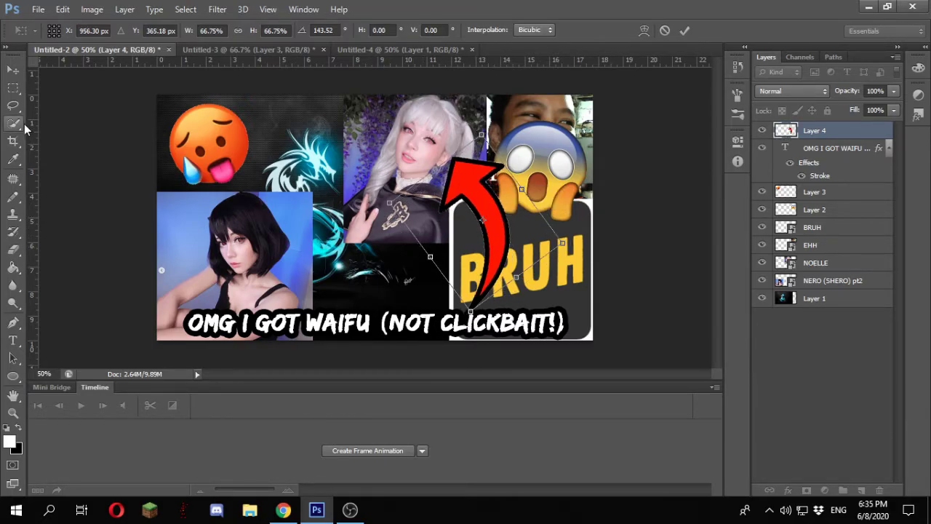
pyautogui.press('Return')
# - Search Google Images for 'red circle png' and browse the results
pyautogui.press('l')
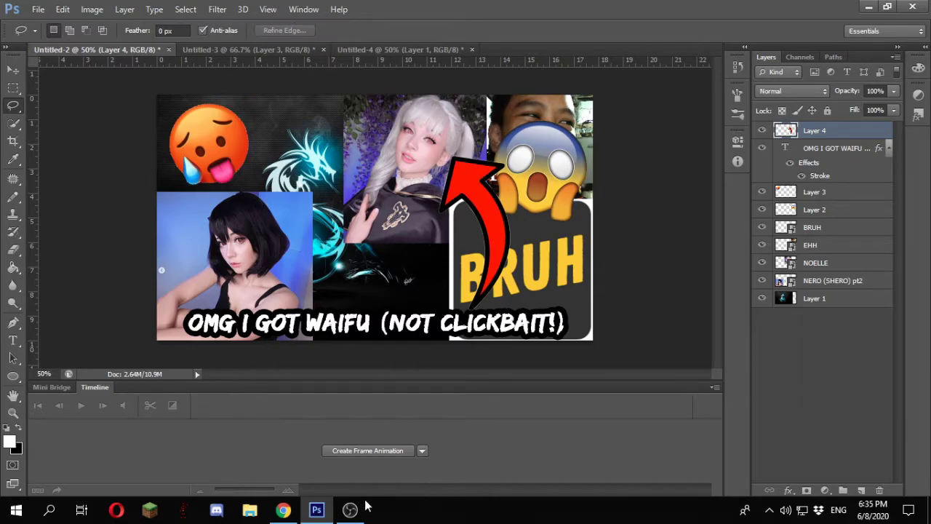
pyautogui.click(283, 509)
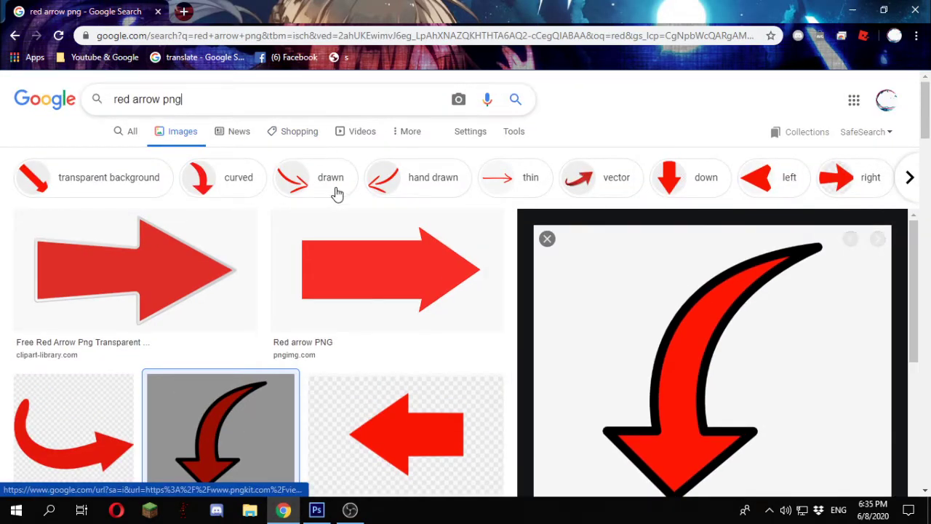
pyautogui.write('ci')
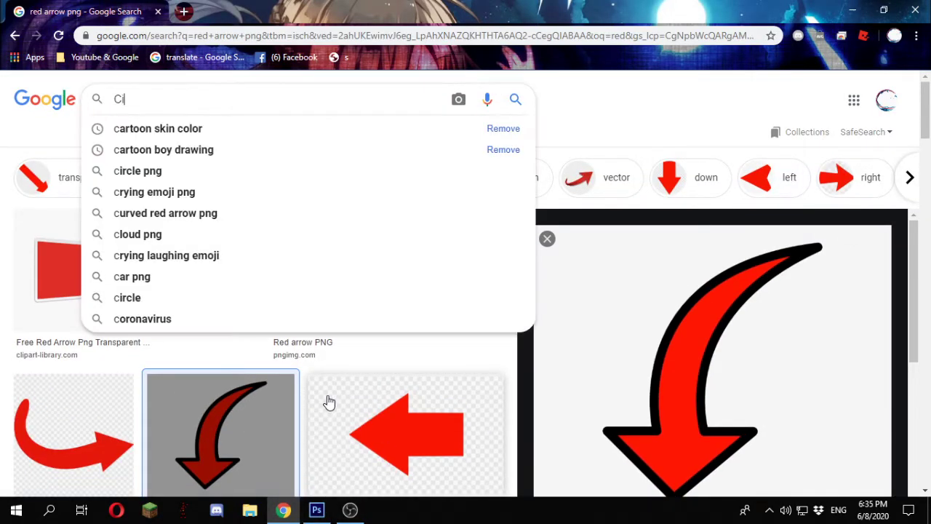
pyautogui.press('BackSpace')
pyautogui.press('BackSpace')
pyautogui.write('red')
pyautogui.press('Down')
pyautogui.press('Down')
pyautogui.press('Down')
pyautogui.press('Down')
pyautogui.press('Return')
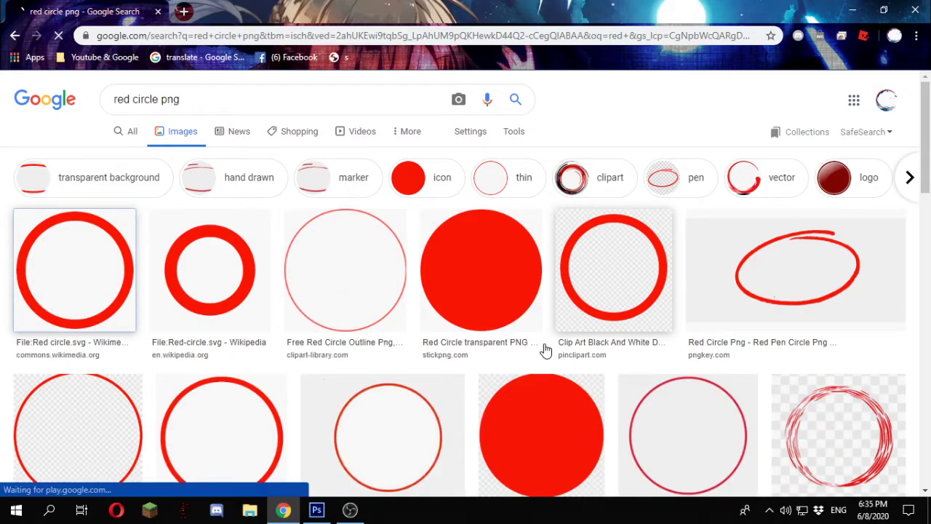
pyautogui.scroll(-2, 781, 216)
pyautogui.scroll(2, 811, 189)
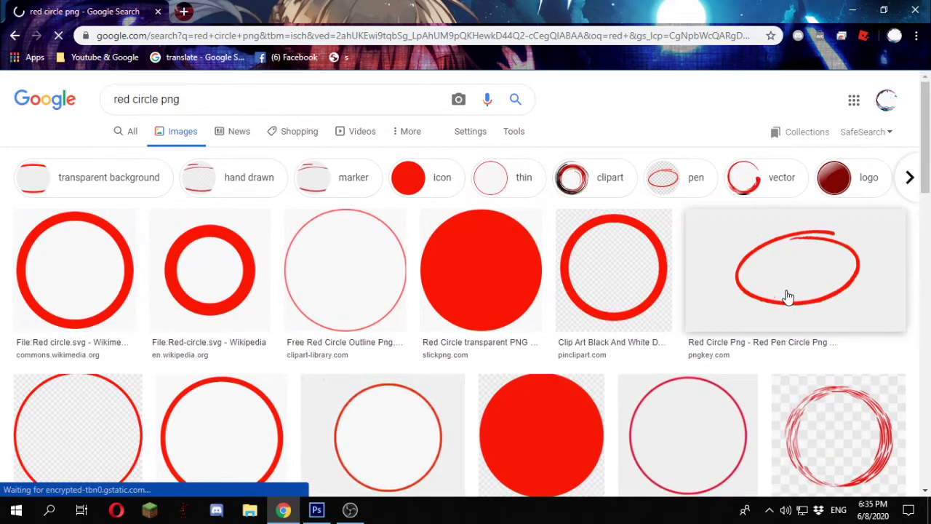
pyautogui.scroll(-1, 794, 304)
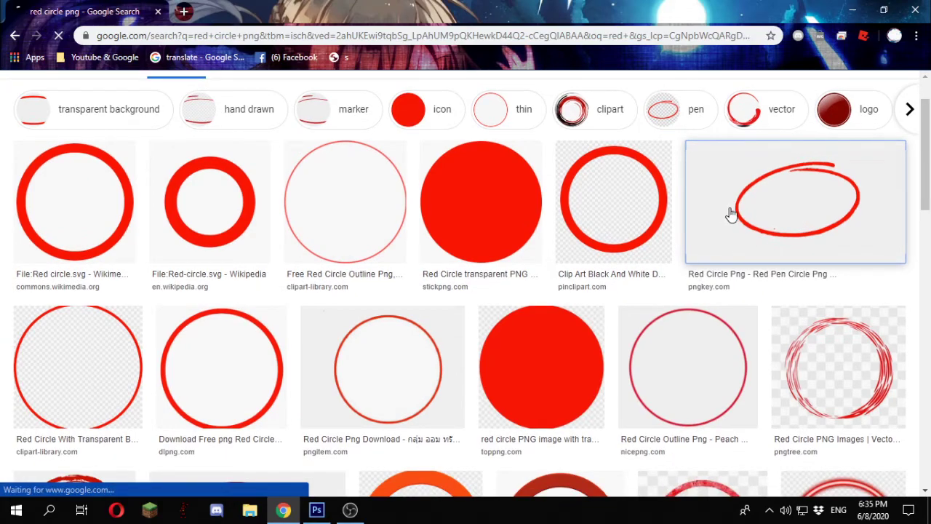
# - Preview the hand-drawn red pen circle and copy its image
pyautogui.click(769, 220)
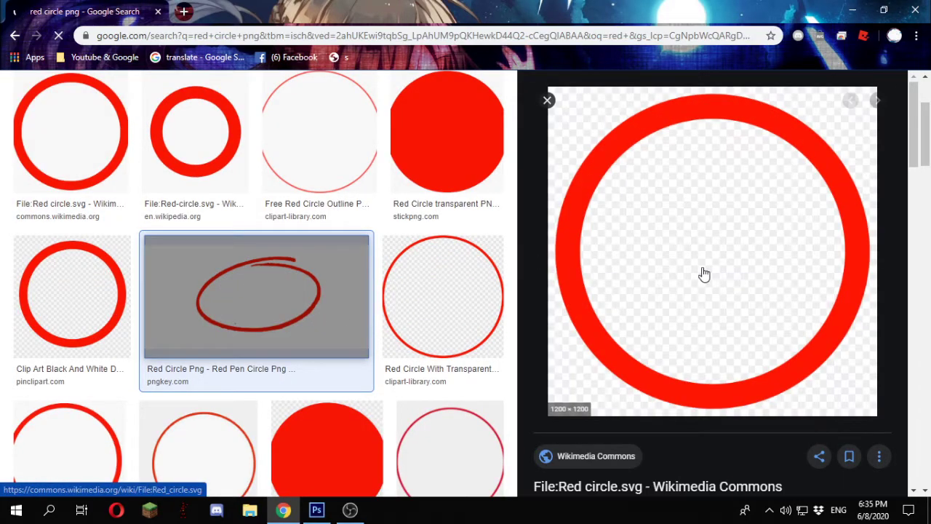
pyautogui.rightClick(719, 272)
pyautogui.scroll(1, 674, 320)
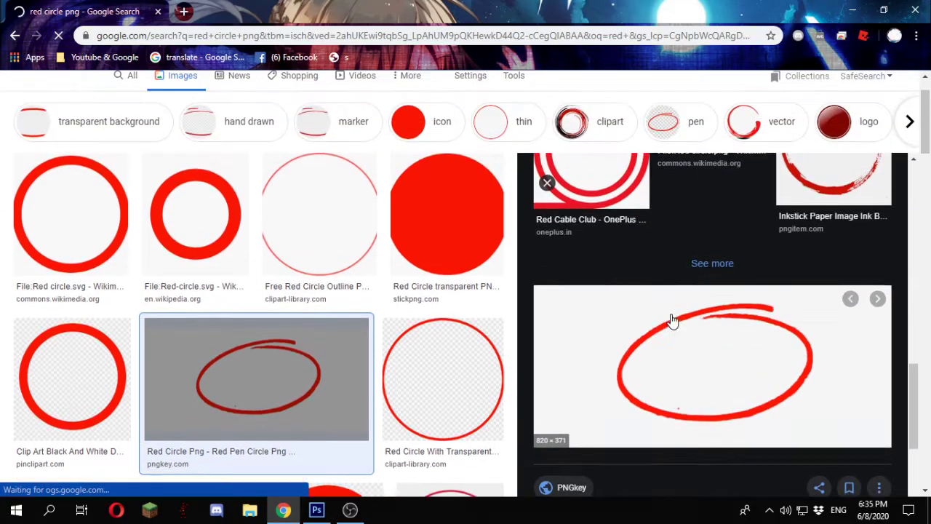
pyautogui.scroll(1, 699, 342)
pyautogui.scroll(-3, 703, 349)
pyautogui.click(704, 348)
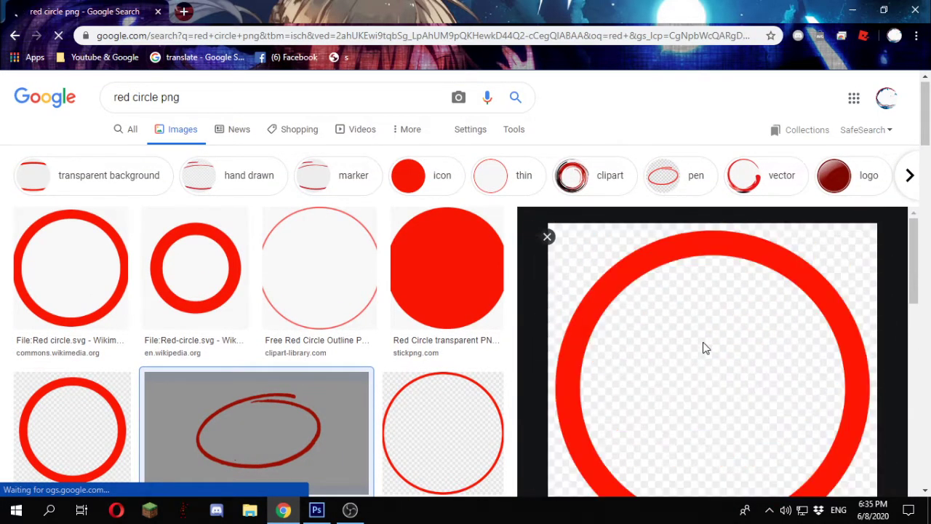
pyautogui.scroll(-5, 703, 348)
pyautogui.click(701, 353)
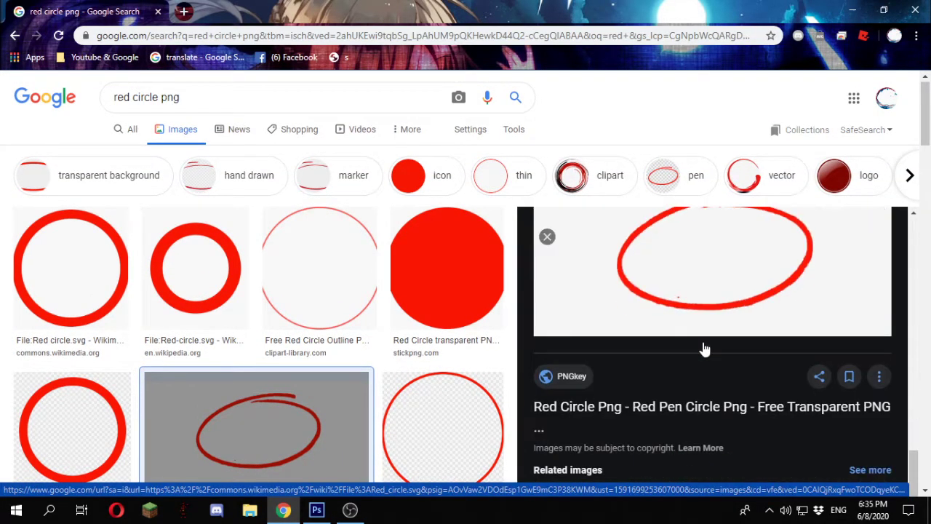
pyautogui.rightClick(695, 295)
pyautogui.click(771, 203)
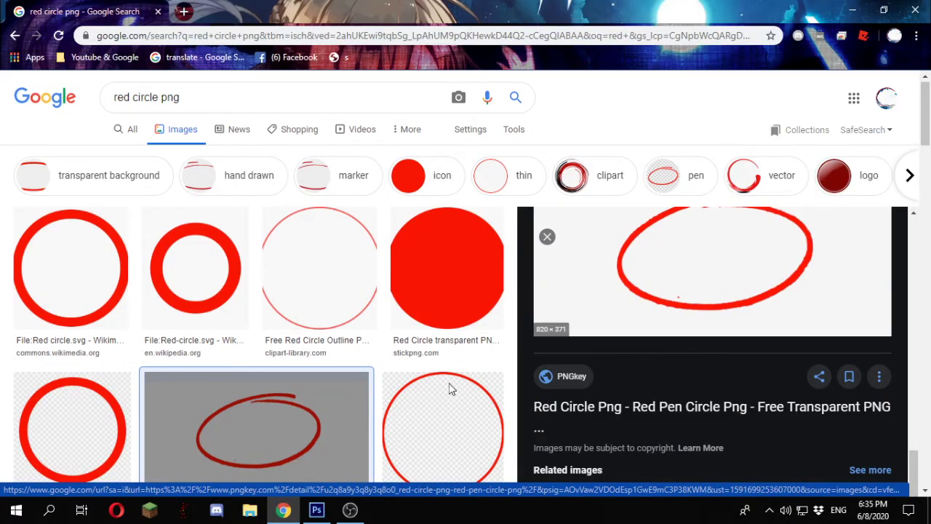
pyautogui.click(317, 510)
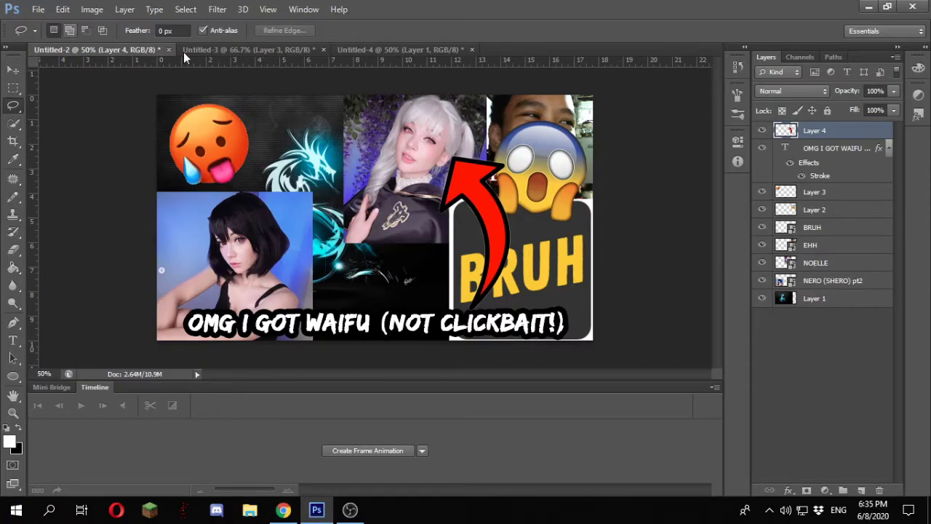
# - Paste the red pen circle into Untitled-4, select the ellipse, and drag it into the collage
pyautogui.click(385, 49)
pyautogui.hotkey('ctrl', 'v')
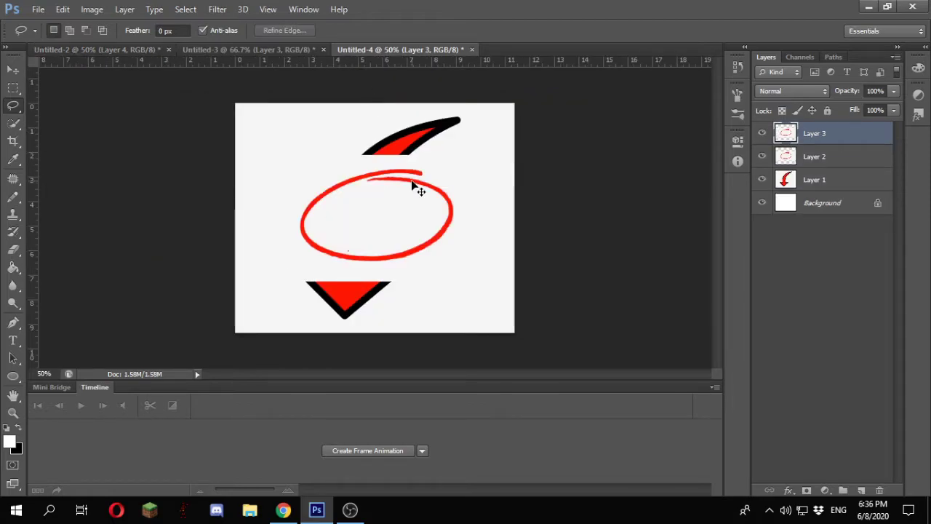
pyautogui.press('w')
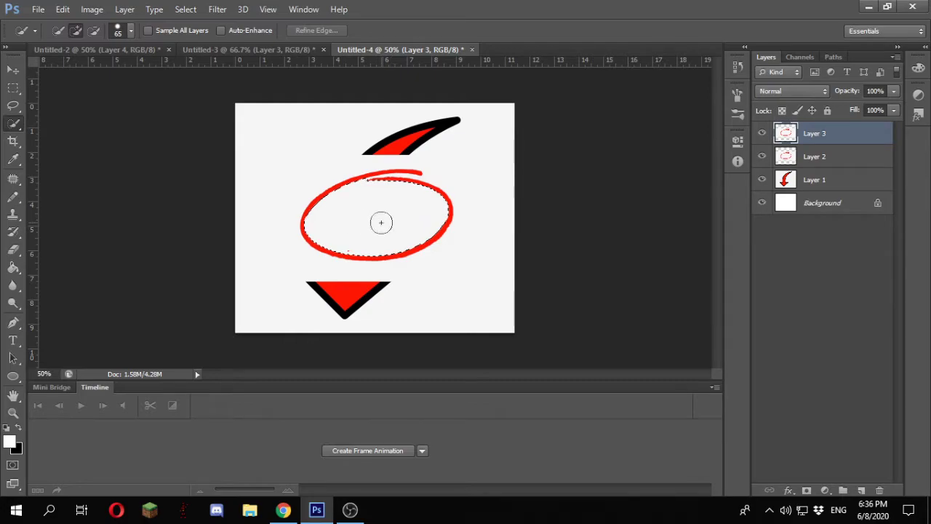
pyautogui.click(316, 193)
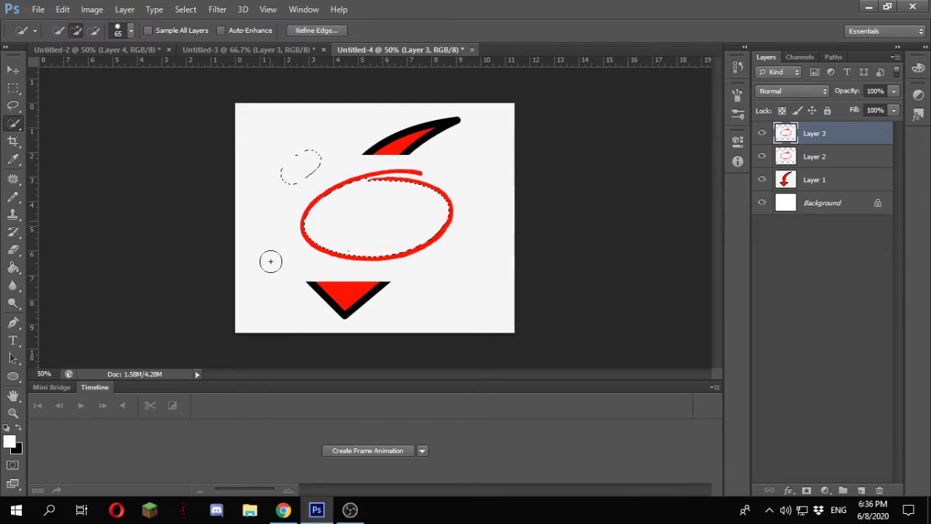
pyautogui.click(476, 270)
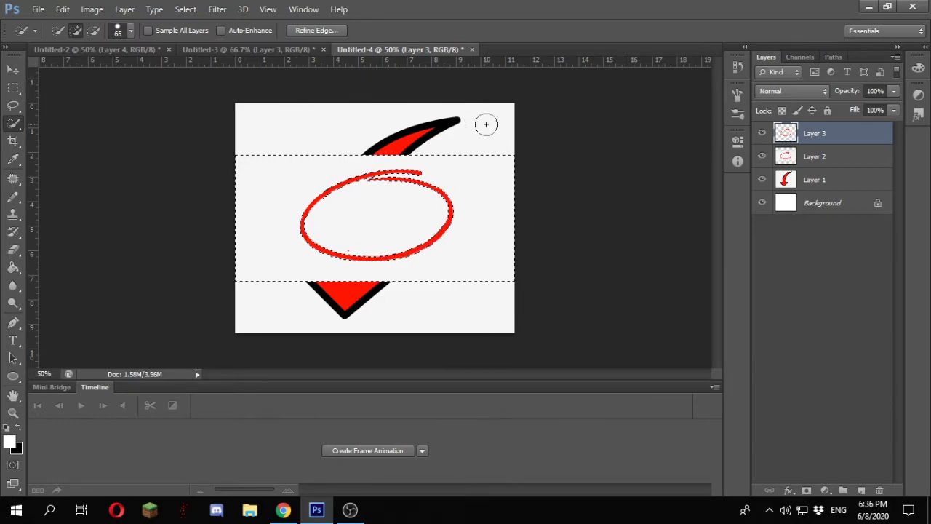
pyautogui.hotkey('ctrl', 'shift', 'i')
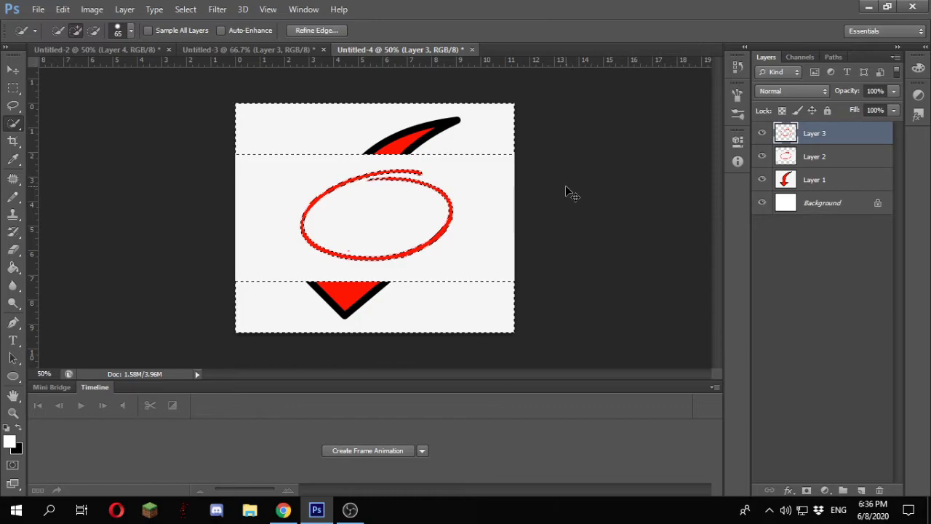
pyautogui.moveTo(469, 182); pyautogui.dragTo(469, 160)
# - Free-transform the red ellipse up onto the white-haired cosplayer's face and apply the transform
pyautogui.hotkey('ctrl', 't')
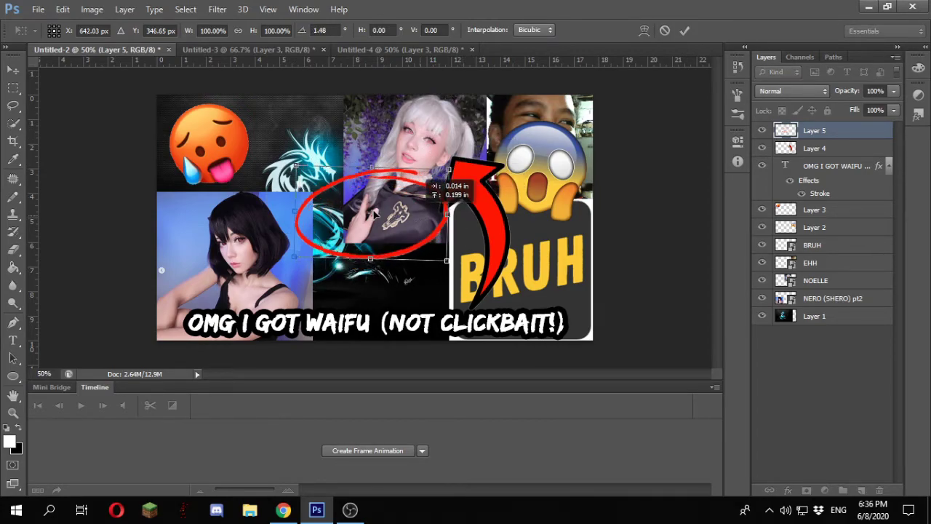
pyautogui.moveTo(414, 228); pyautogui.dragTo(459, 145)
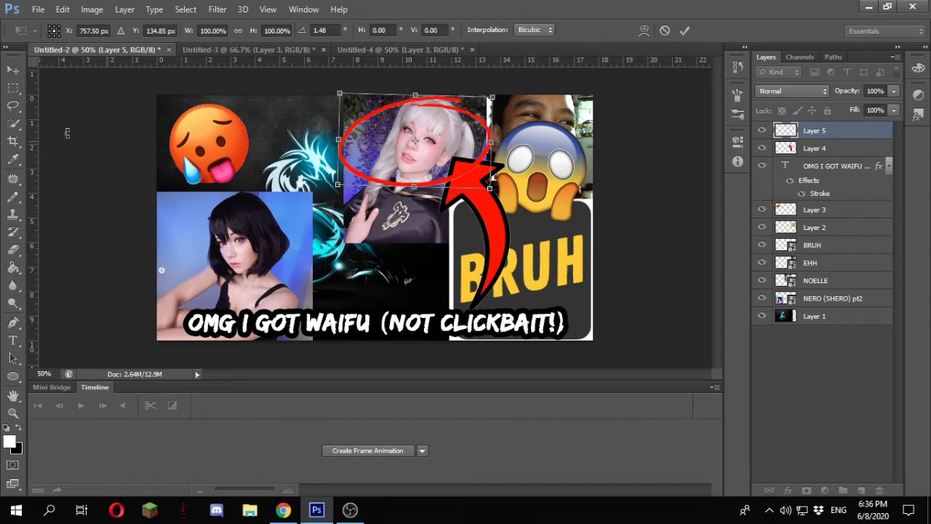
pyautogui.click(10, 64)
pyautogui.click(401, 199)
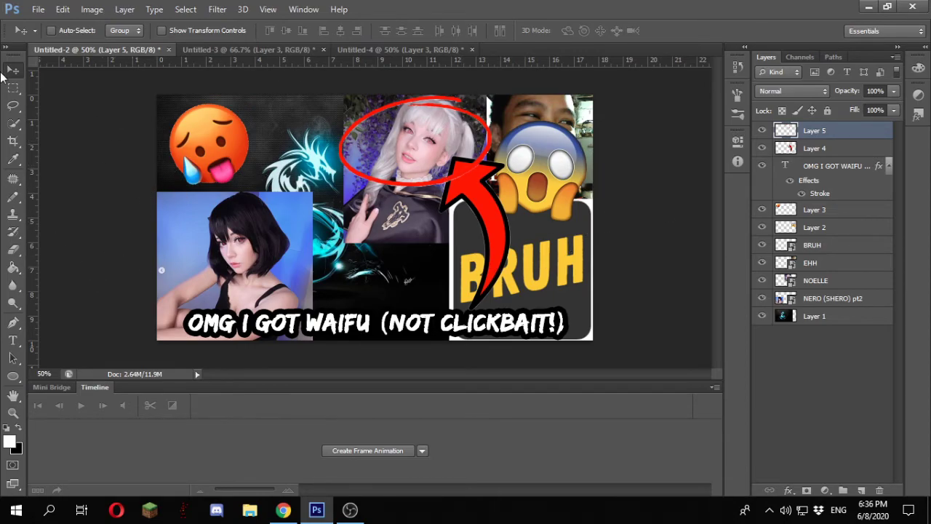
# - Merge all visible layers into Layer 5 and switch to the rectangular selection tool
pyautogui.rightClick(845, 131)
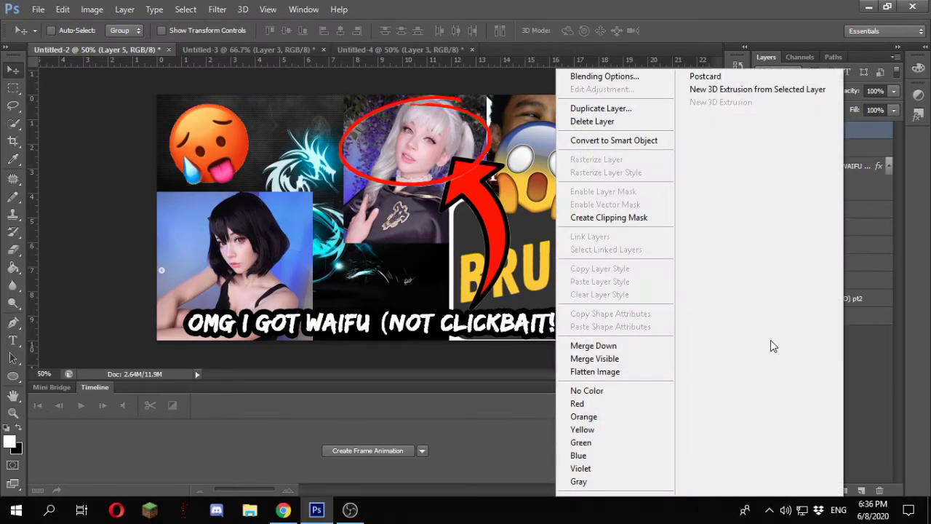
pyautogui.click(430, 369)
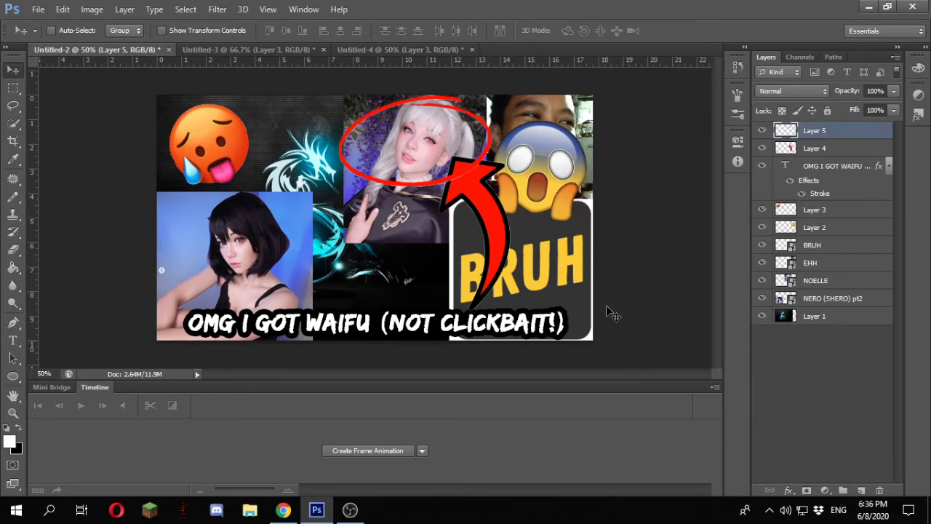
pyautogui.rightClick(831, 135)
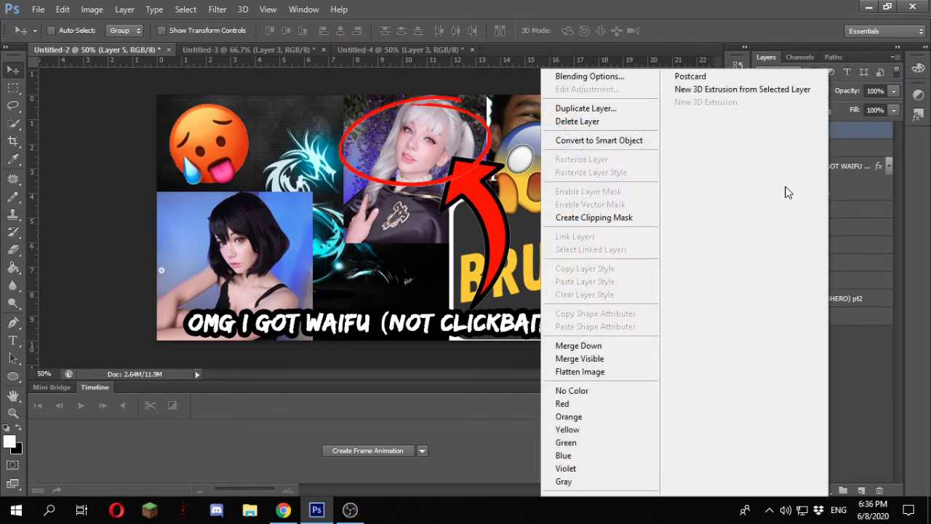
pyautogui.click(635, 357)
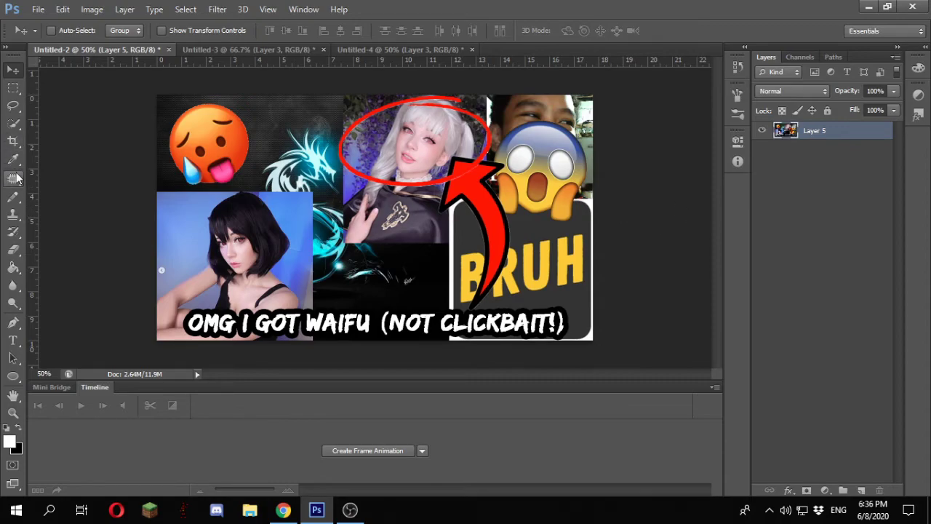
pyautogui.click(13, 91)
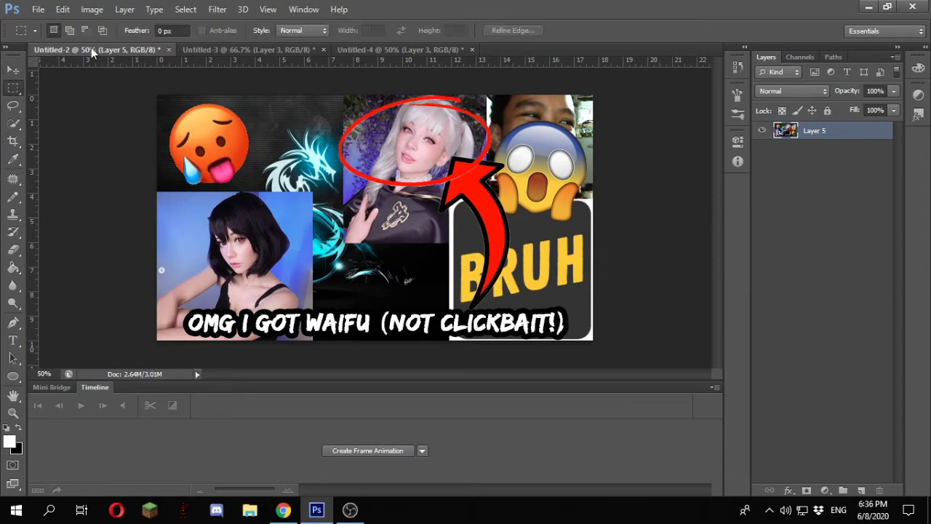
# - Close the Untitled-3 and Untitled-4 scratch documents without saving
pyautogui.click(324, 49)
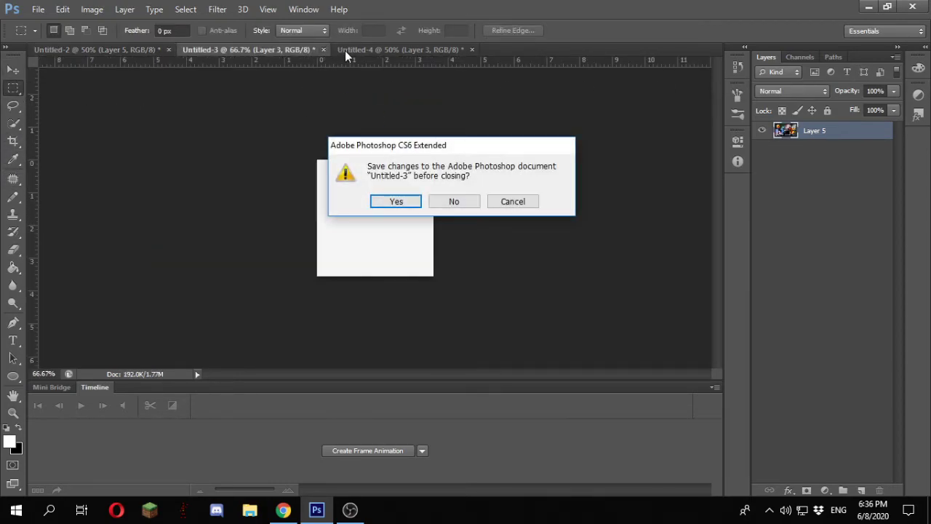
pyautogui.click(475, 209)
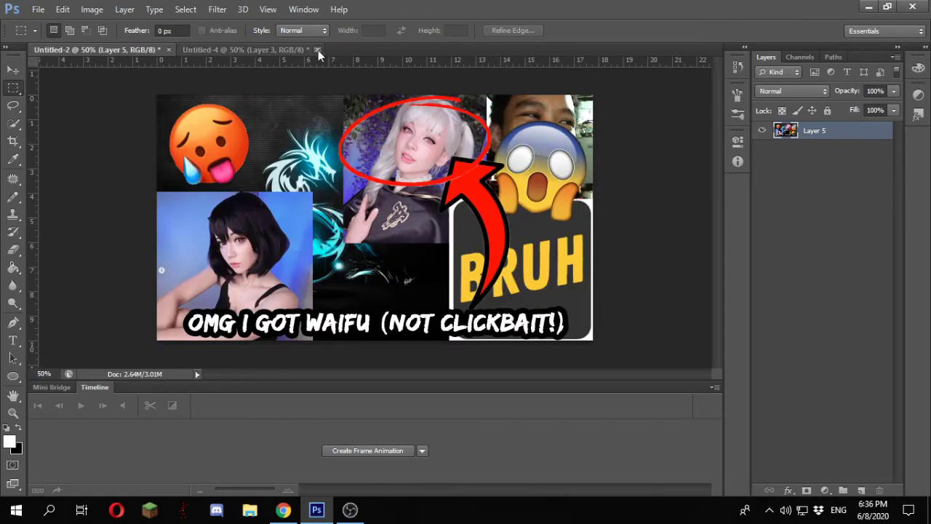
pyautogui.click(318, 49)
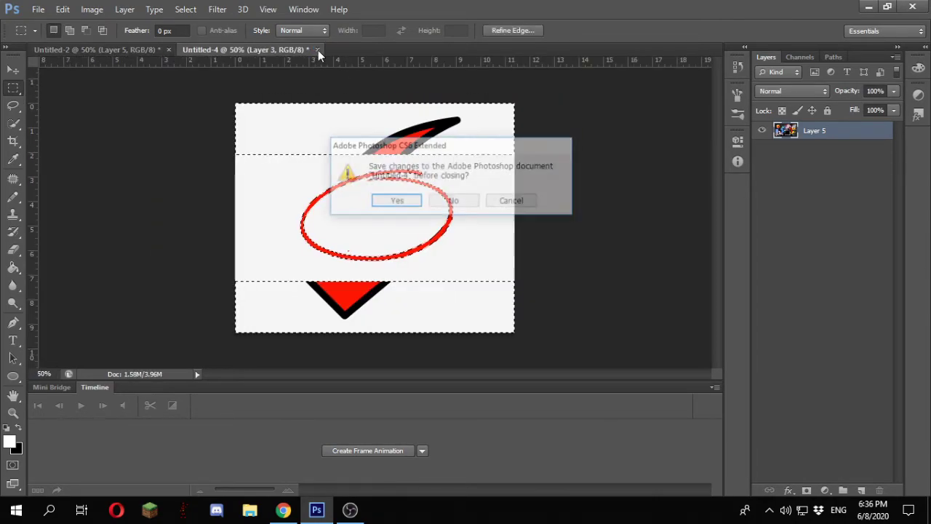
pyautogui.click(446, 204)
# - Start Save As and navigate to Libraries > Pictures > Thumbnails
pyautogui.click(38, 8)
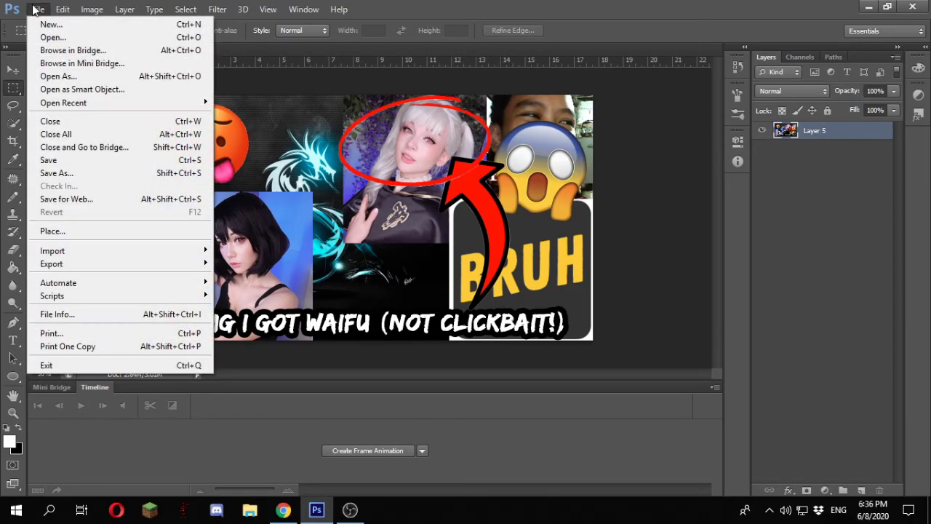
pyautogui.click(80, 174)
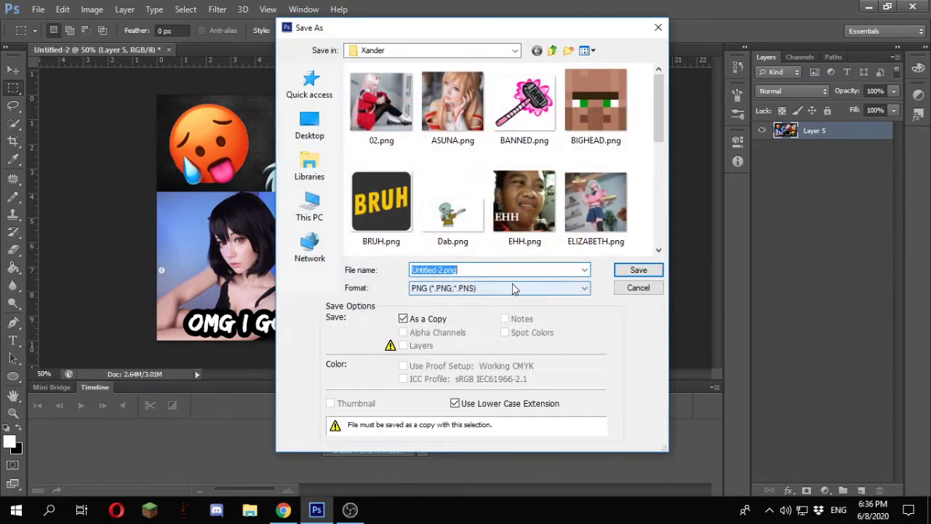
pyautogui.click(329, 179)
pyautogui.doubleClick(521, 119)
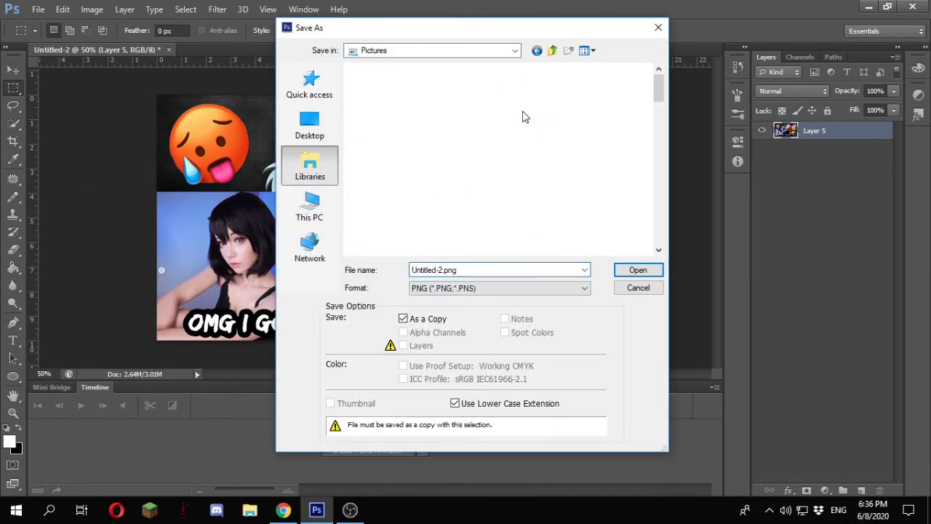
pyautogui.scroll(-2, 511, 228)
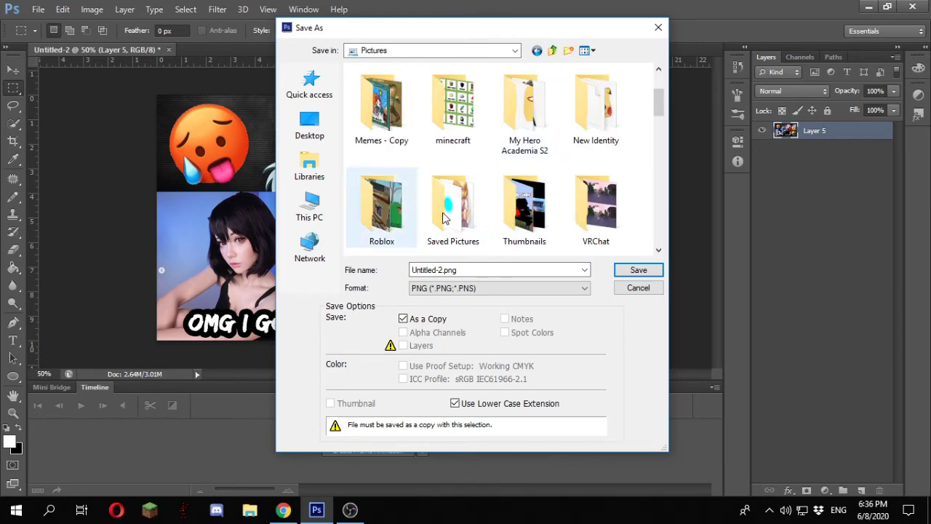
pyautogui.scroll(2, 516, 130)
pyautogui.scroll(-3, 564, 199)
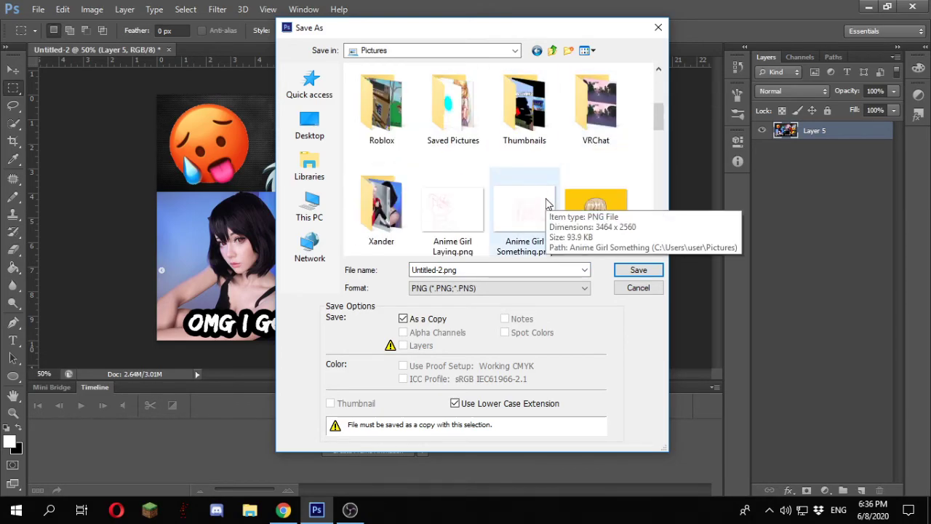
pyautogui.doubleClick(534, 139)
# - Enter a new file name and save as PNG, accepting the default PNG options
pyautogui.click(501, 272)
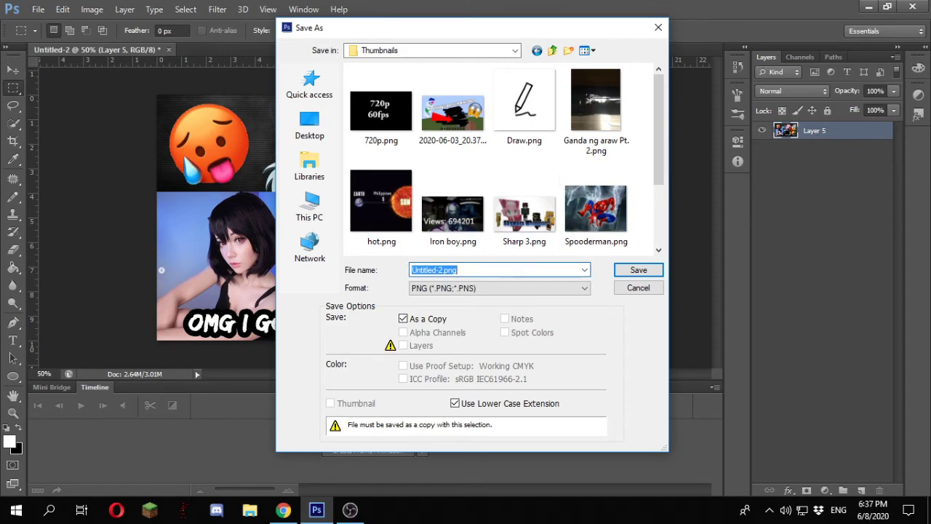
pyautogui.write('Xa')
pyautogui.press('Down')
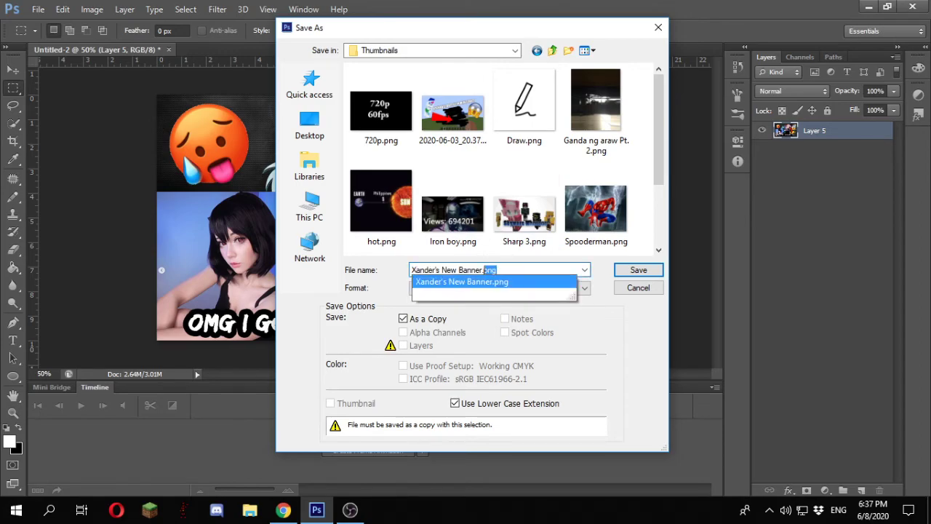
pyautogui.write('Thumbnail')
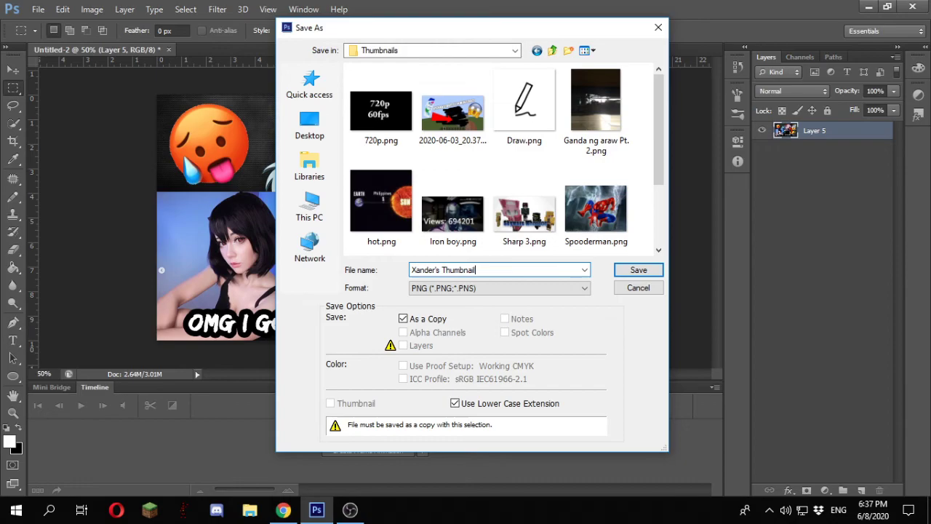
pyautogui.press('Return')
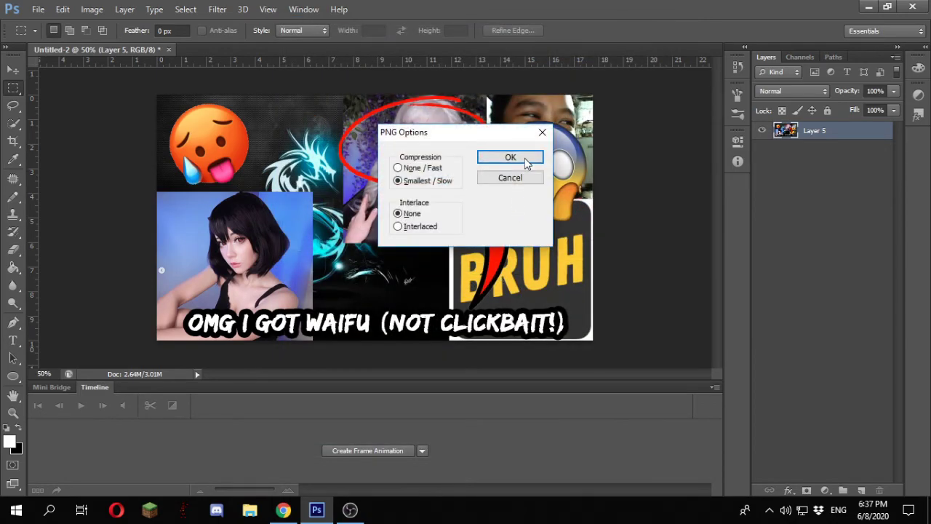
pyautogui.click(525, 156)
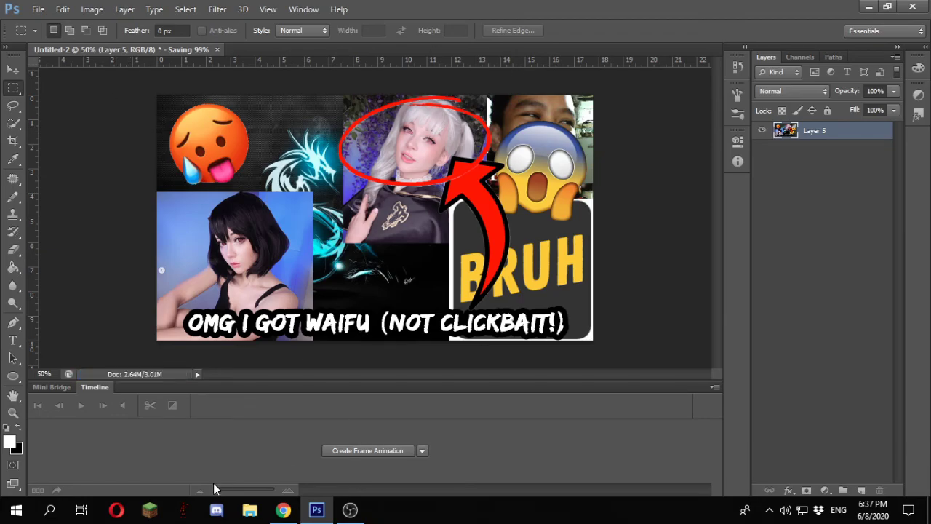
# - Switch to Chrome's 'red circle png' Google Images results from the taskbar
pyautogui.click(283, 510)
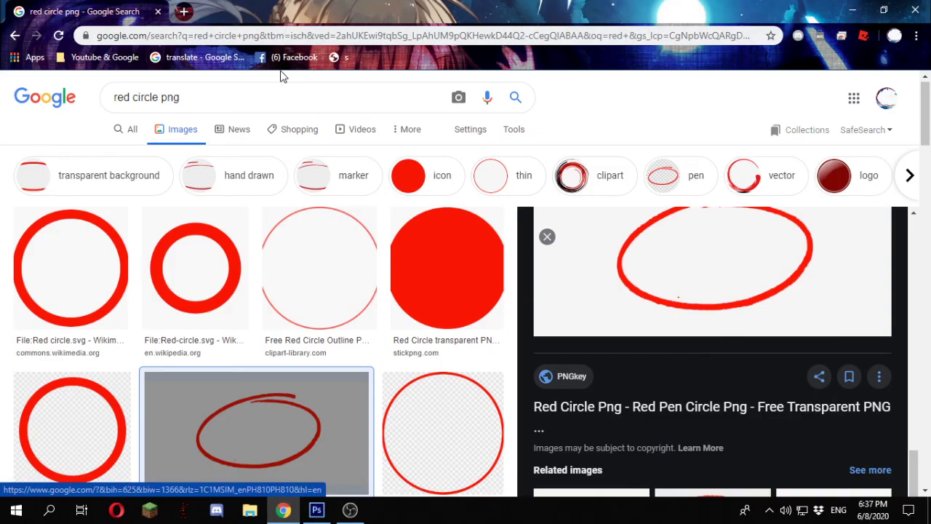